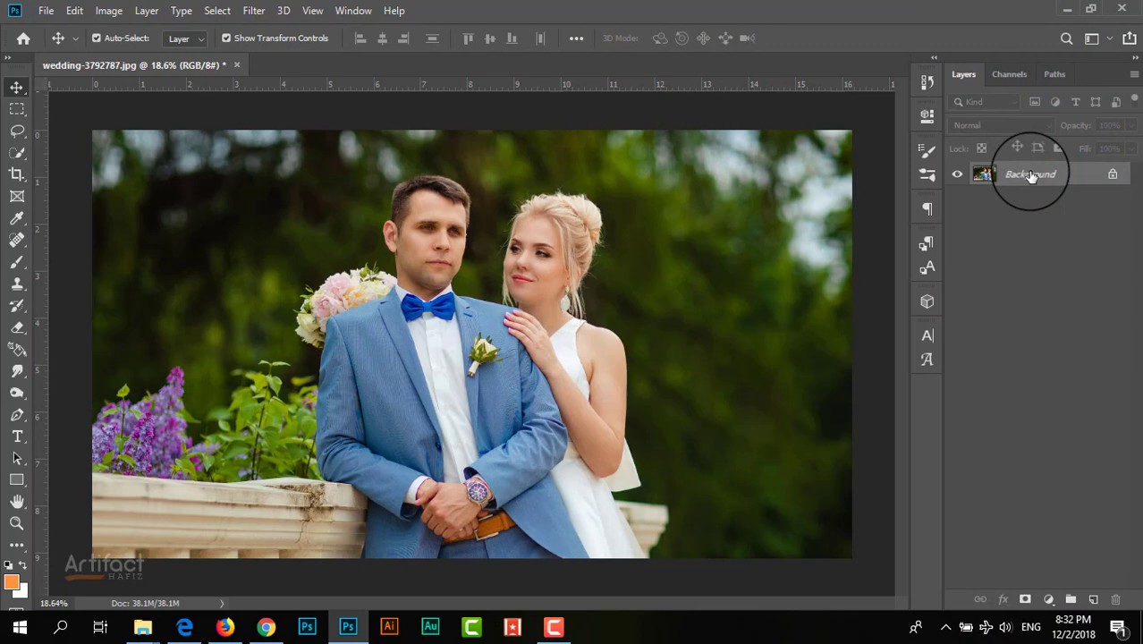
# Step: Duplicate the Background layer, convert the copy to a smart object, and launch Camera Raw Filter
pyautogui.moveTo(1031, 176); pyautogui.dragTo(1092, 598)
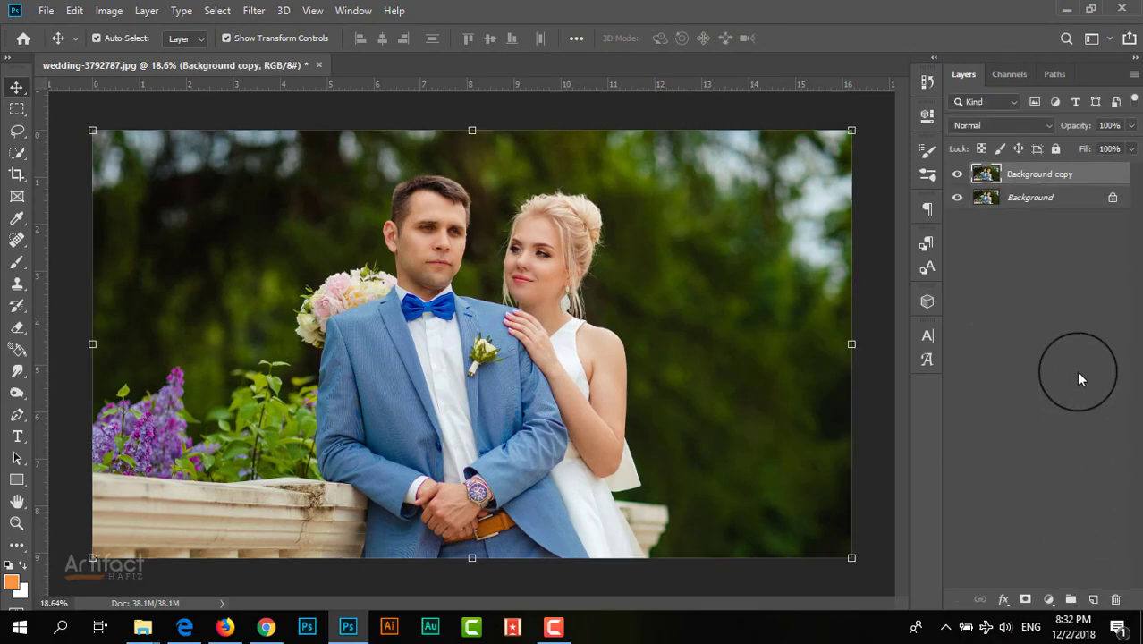
pyautogui.rightClick(1042, 175)
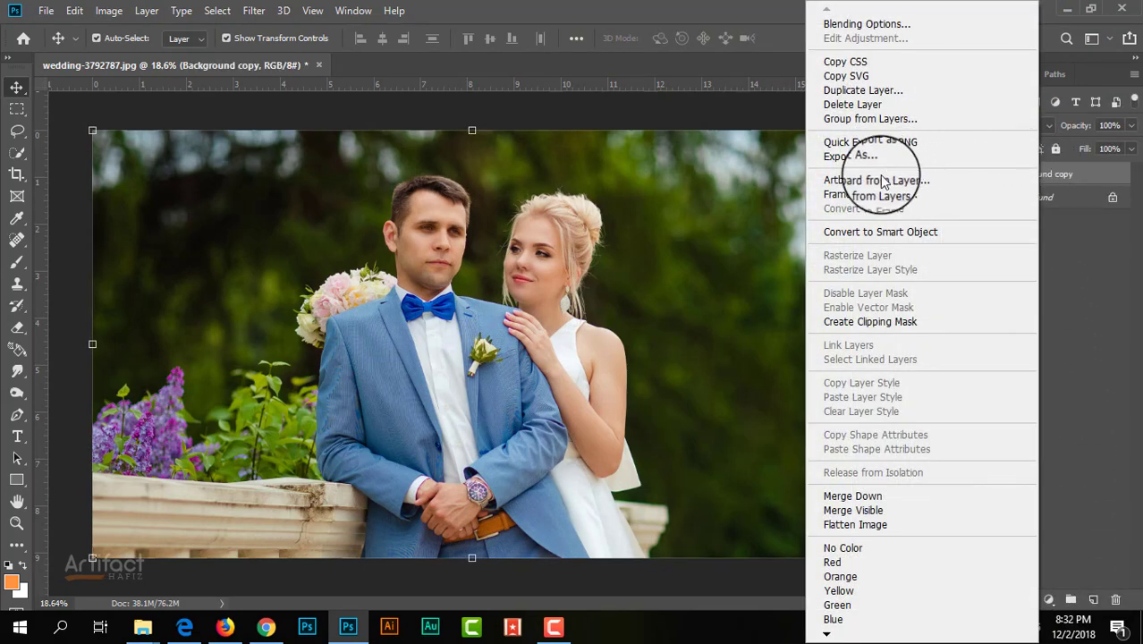
pyautogui.click(868, 233)
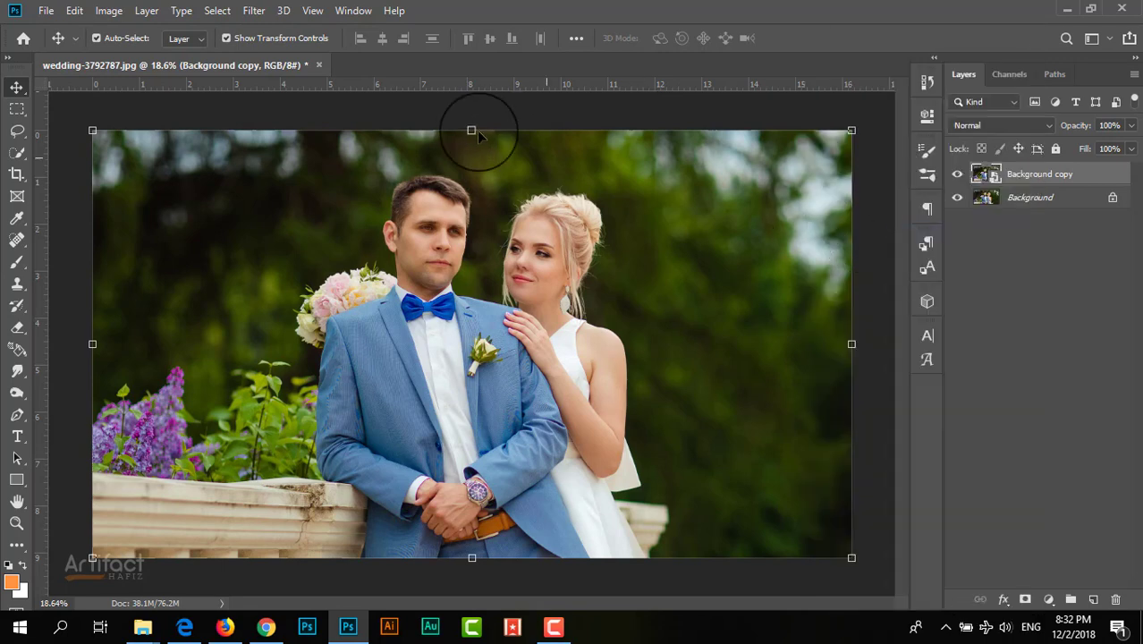
pyautogui.click(247, 9)
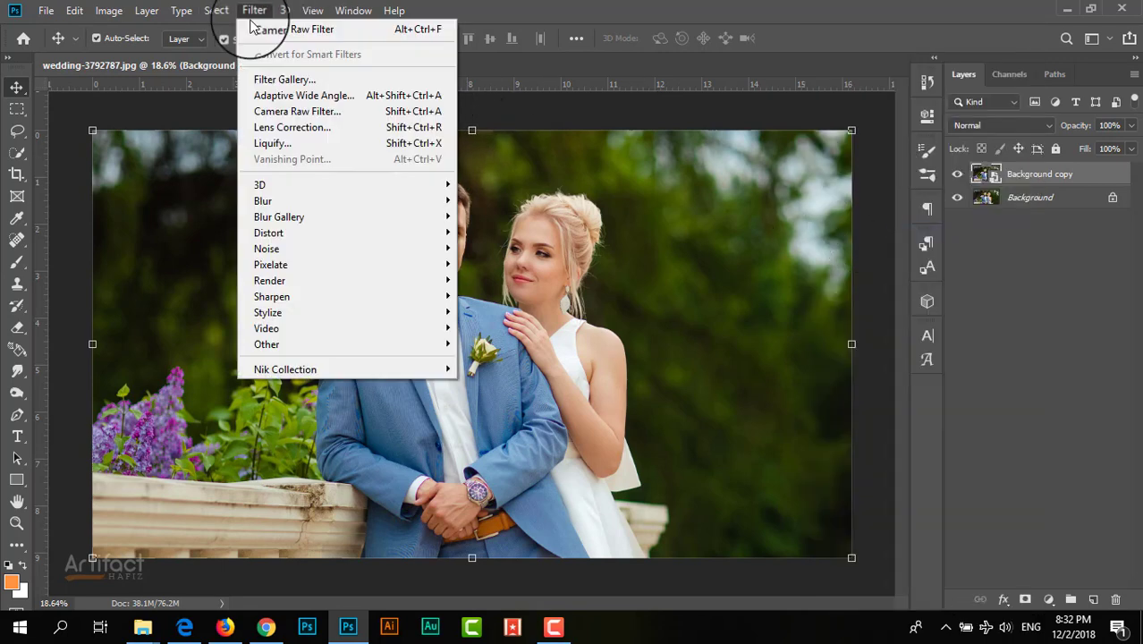
pyautogui.click(260, 112)
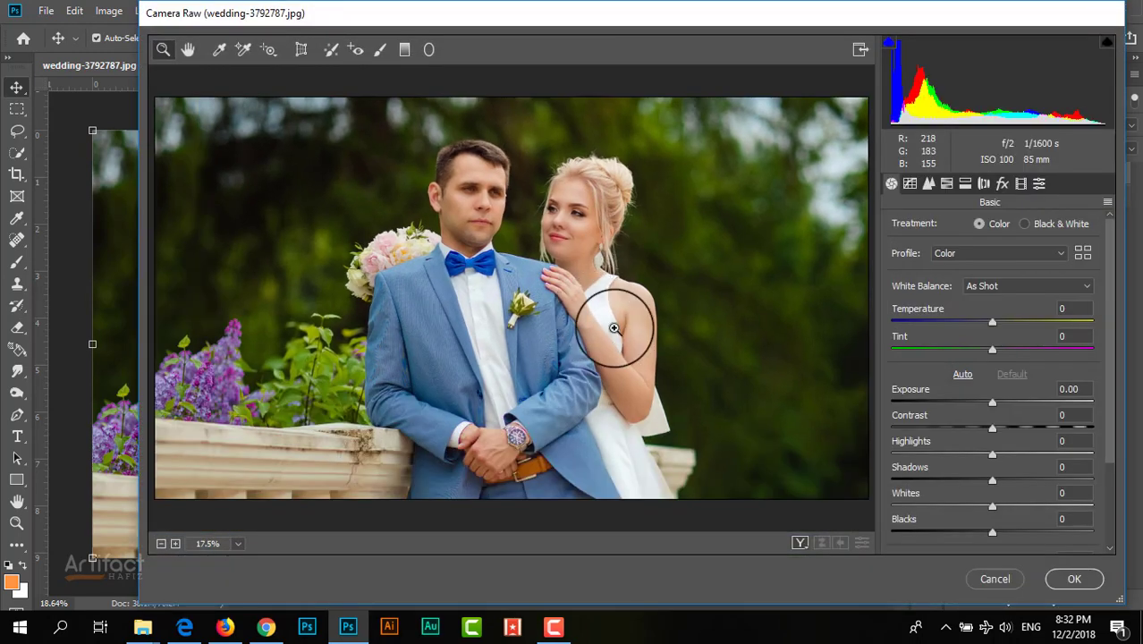
# Step: Set Basic values: Temperature -17, Contrast +4, Highlights -58, Shadows -23, Clarity +3, Vibrance +10
pyautogui.moveTo(992, 324); pyautogui.dragTo(976, 322)
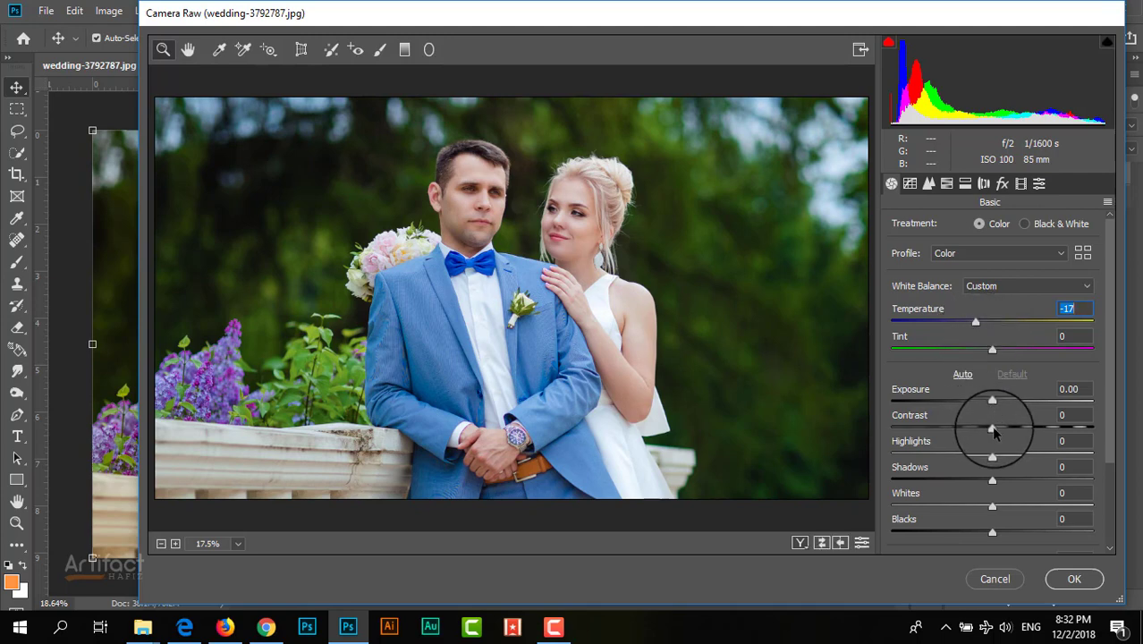
pyautogui.moveTo(991, 427)
pyautogui.mouseDown()
pyautogui.moveTo(1008, 429)
pyautogui.moveTo(998, 431)
pyautogui.mouseUp()
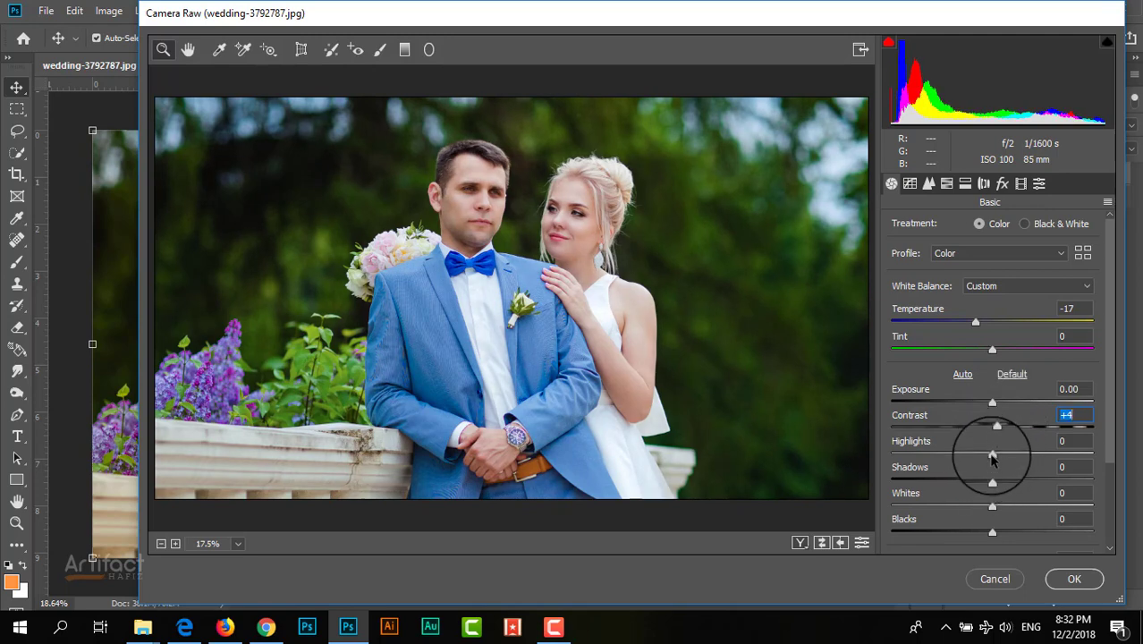
pyautogui.moveTo(991, 456); pyautogui.dragTo(933, 461)
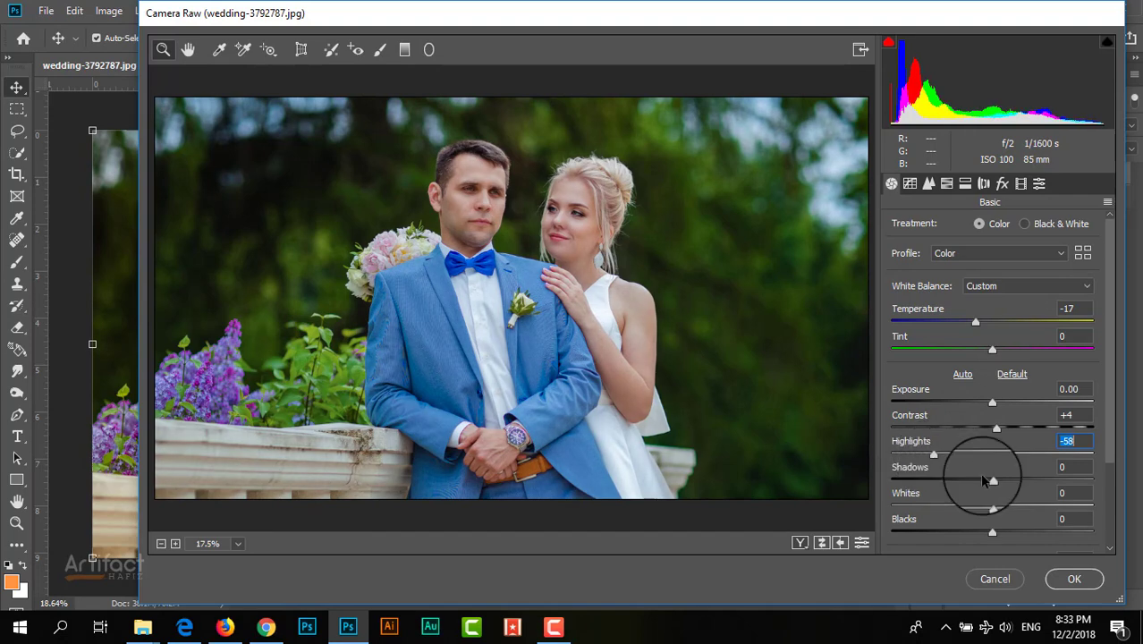
pyautogui.moveTo(992, 480)
pyautogui.mouseDown()
pyautogui.moveTo(969, 481)
pyautogui.moveTo(1014, 507)
pyautogui.moveTo(969, 504)
pyautogui.moveTo(995, 506)
pyautogui.moveTo(973, 534)
pyautogui.moveTo(1013, 534)
pyautogui.moveTo(981, 537)
pyautogui.mouseUp()
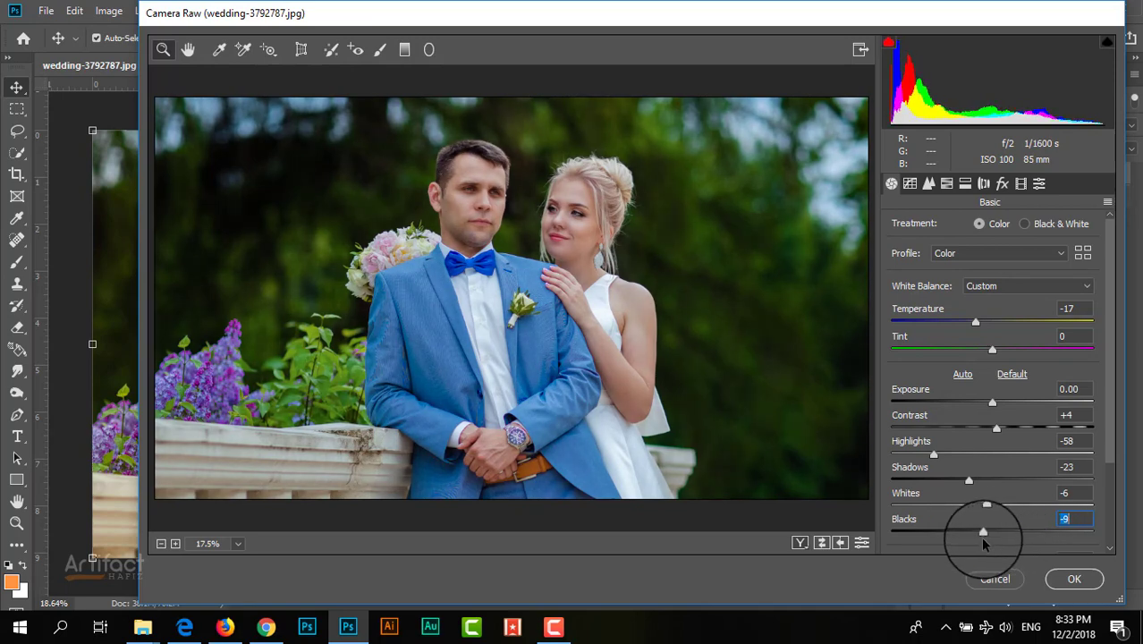
pyautogui.scroll(-3, 980, 537)
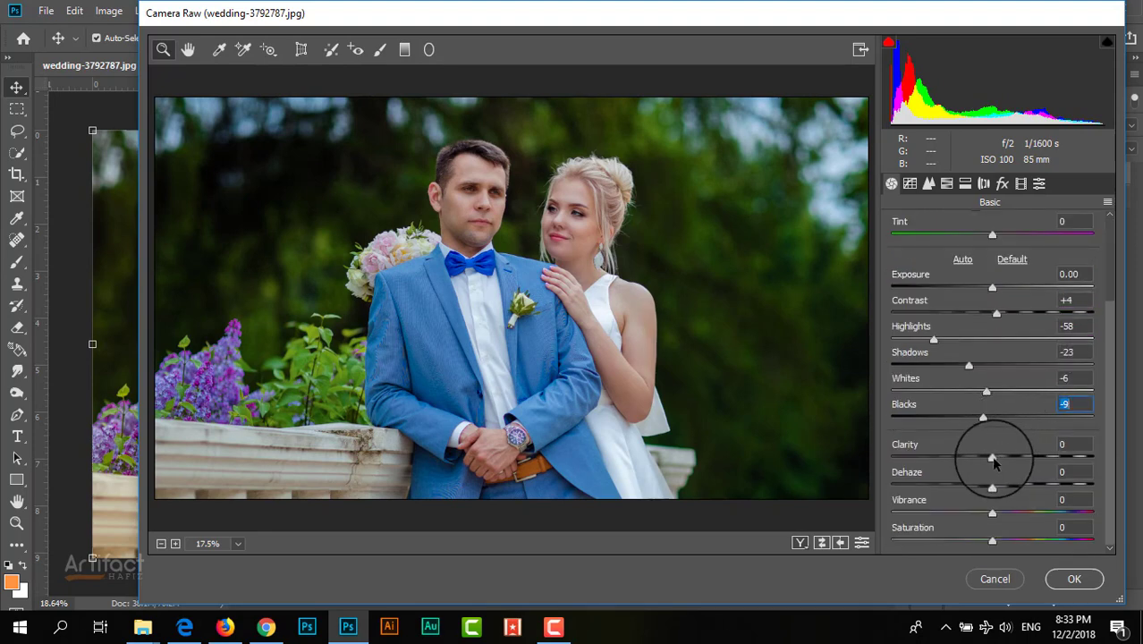
pyautogui.moveTo(994, 460); pyautogui.dragTo(998, 460)
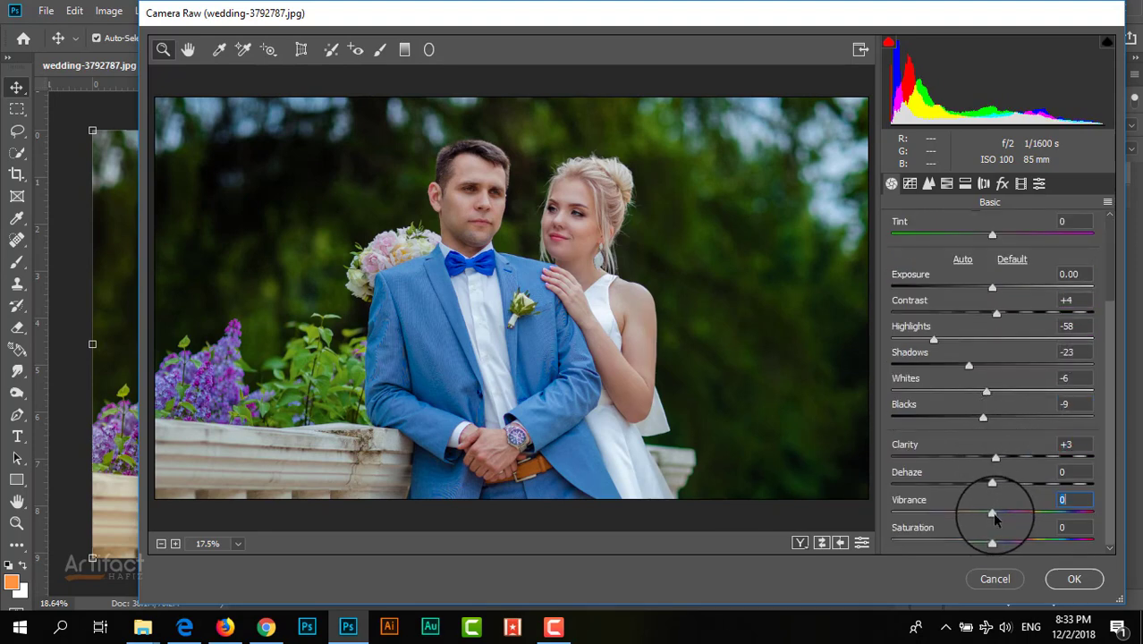
pyautogui.moveTo(992, 515)
pyautogui.mouseDown()
pyautogui.moveTo(1006, 521)
pyautogui.moveTo(987, 542)
pyautogui.mouseUp()
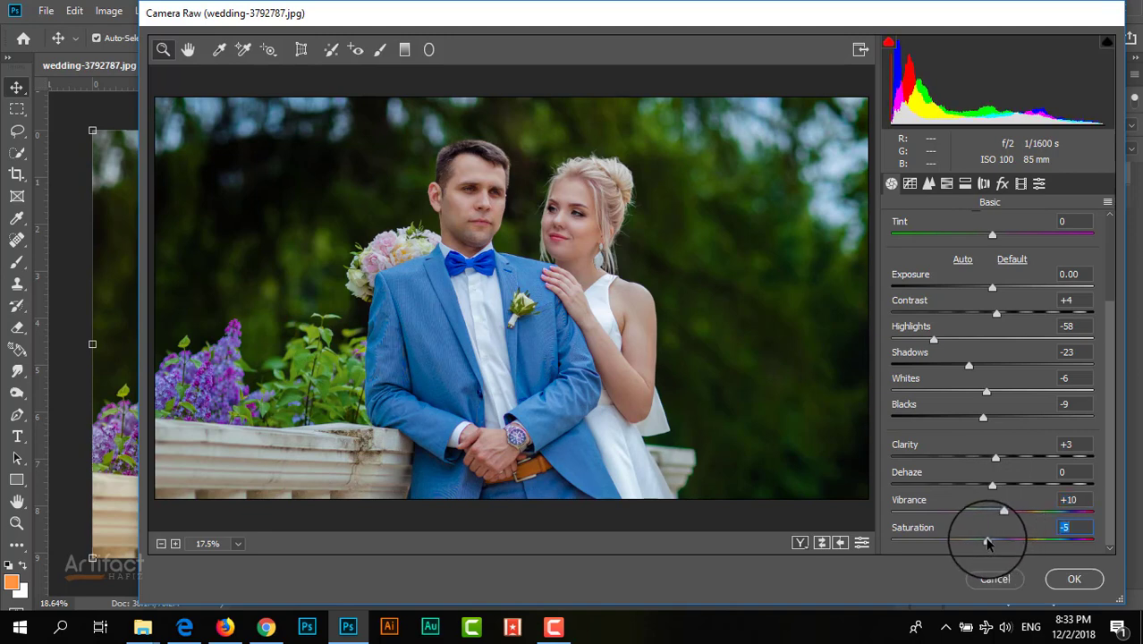
# Step: Set HSL Saturation to Reds +28, Oranges +29, Yellows -38, Greens -38, Blues +10
pyautogui.click(947, 183)
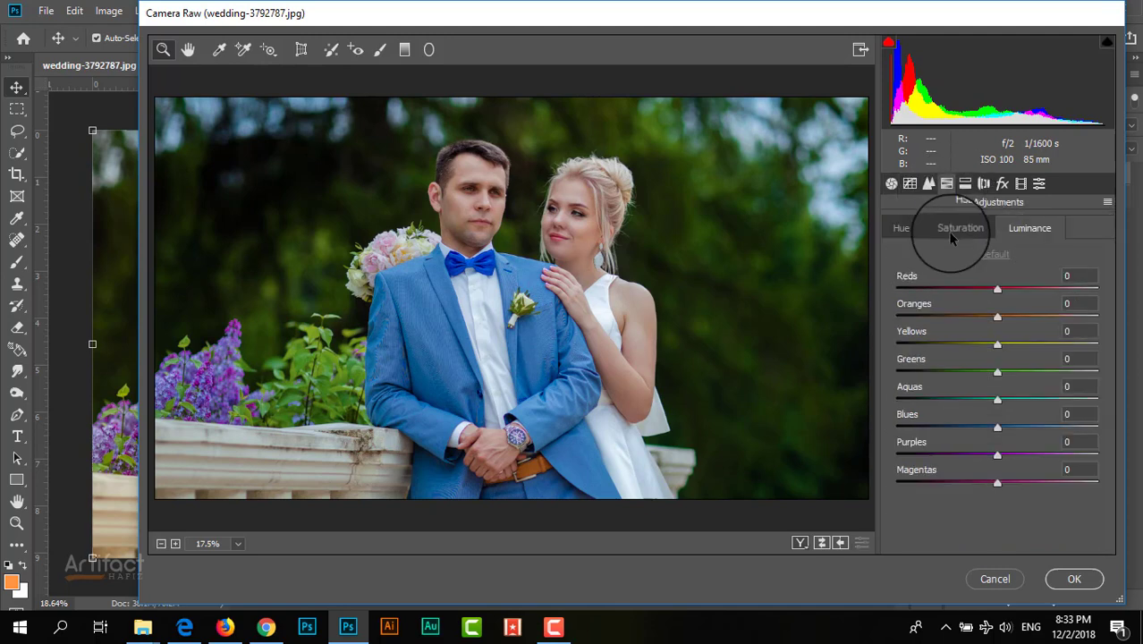
pyautogui.click(950, 231)
pyautogui.moveTo(997, 289)
pyautogui.mouseDown()
pyautogui.moveTo(1027, 295)
pyautogui.moveTo(1026, 319)
pyautogui.mouseUp()
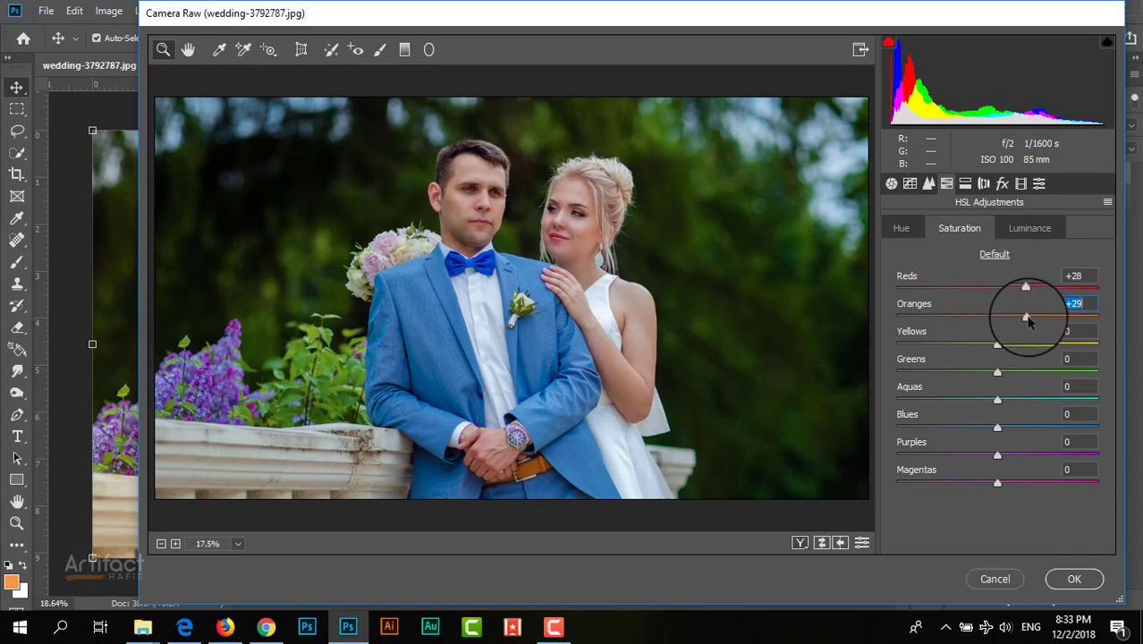
pyautogui.moveTo(998, 344)
pyautogui.mouseDown()
pyautogui.moveTo(962, 347)
pyautogui.moveTo(999, 360)
pyautogui.moveTo(959, 363)
pyautogui.moveTo(972, 385)
pyautogui.mouseUp()
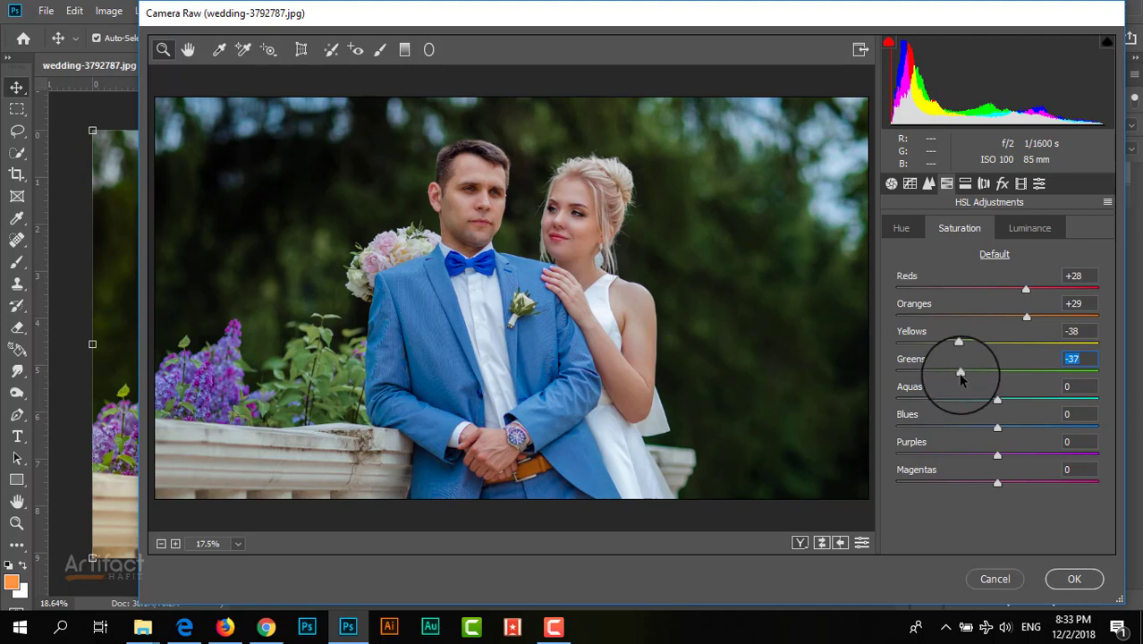
pyautogui.moveTo(961, 377); pyautogui.dragTo(959, 377)
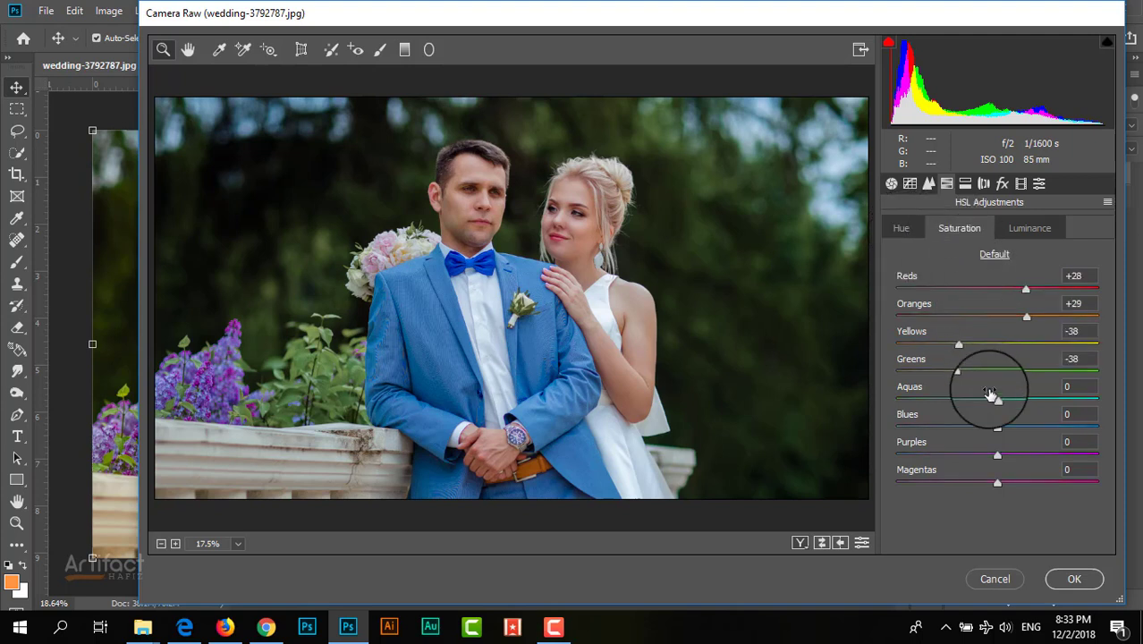
pyautogui.moveTo(998, 427); pyautogui.dragTo(1008, 432)
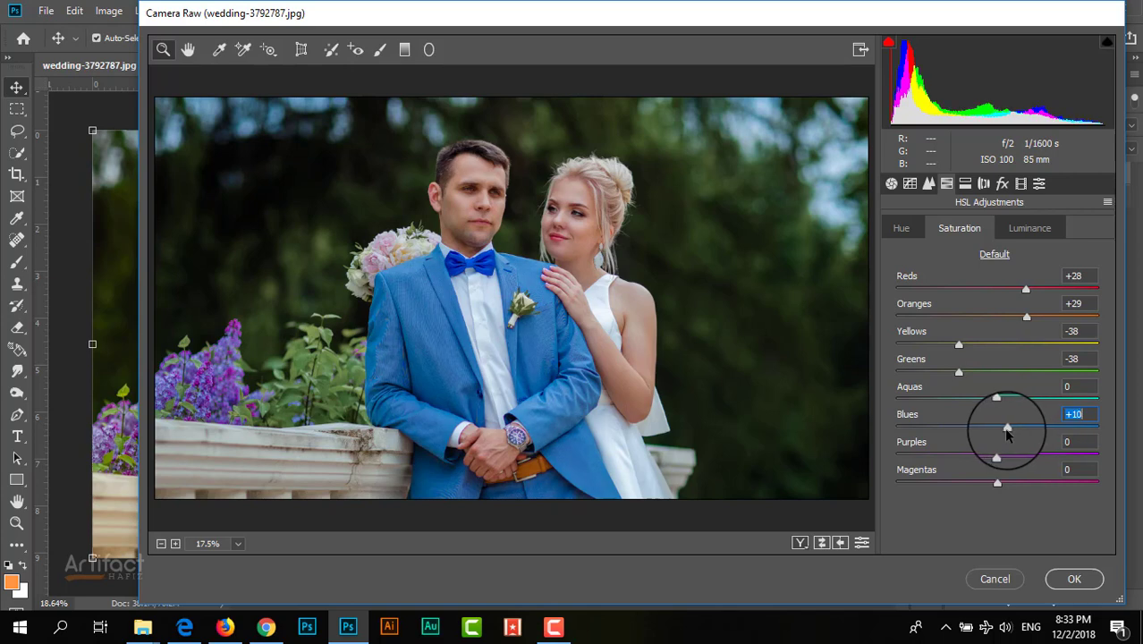
# Step: Set HSL Hue to Reds -8, Oranges -4, Yellows +99 and Greens -48
pyautogui.click(903, 230)
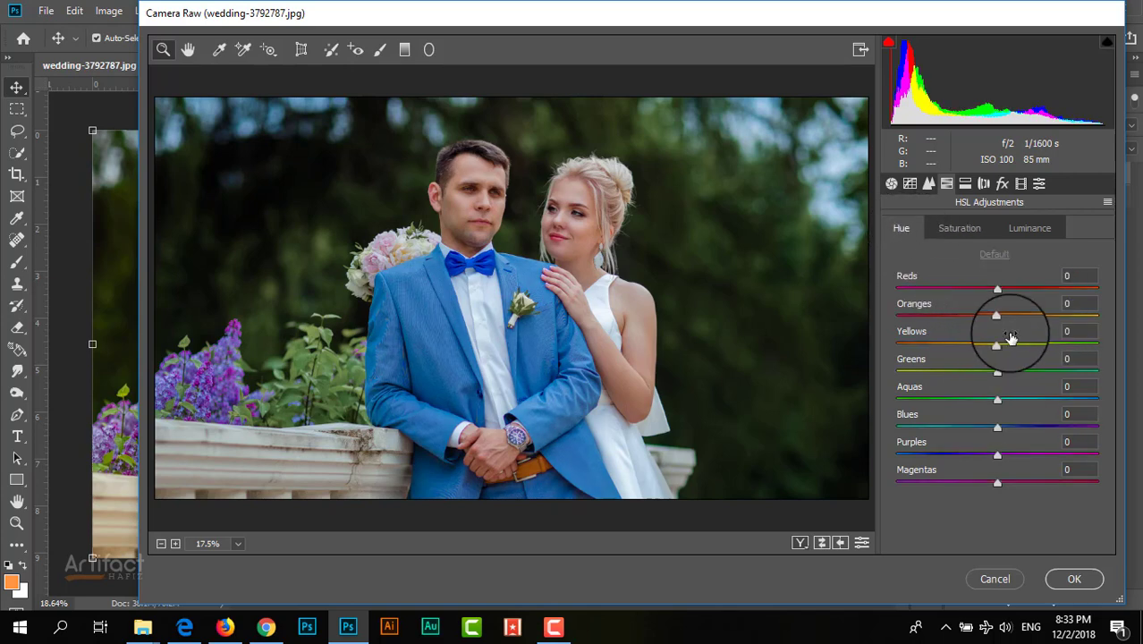
pyautogui.moveTo(973, 324)
pyautogui.mouseDown()
pyautogui.moveTo(1022, 334)
pyautogui.moveTo(996, 342)
pyautogui.mouseUp()
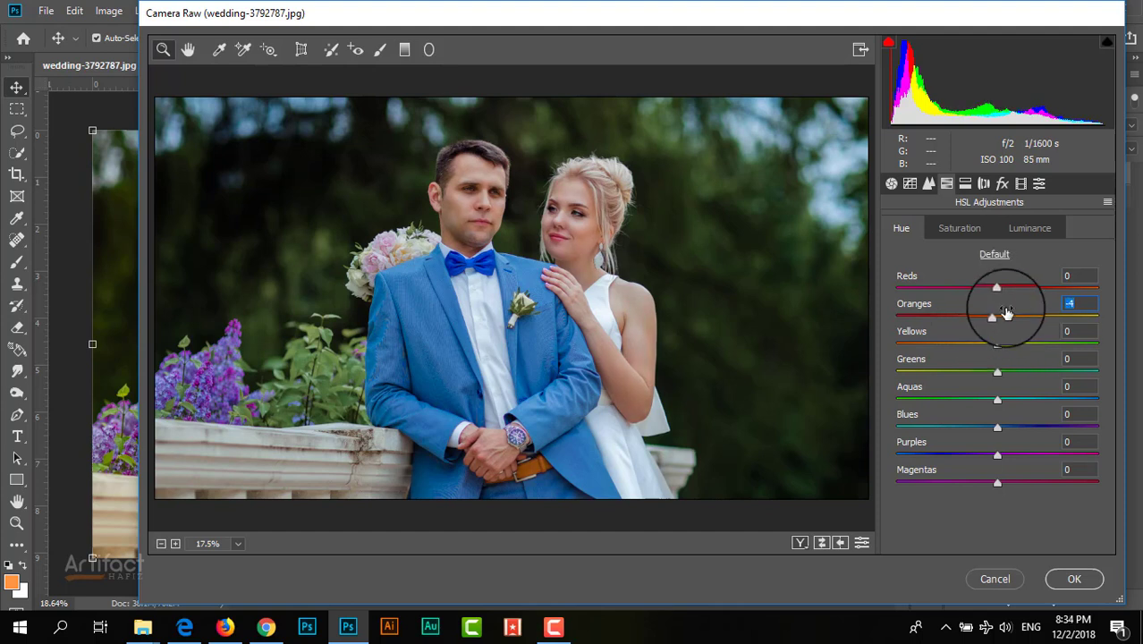
pyautogui.moveTo(997, 289); pyautogui.dragTo(984, 297)
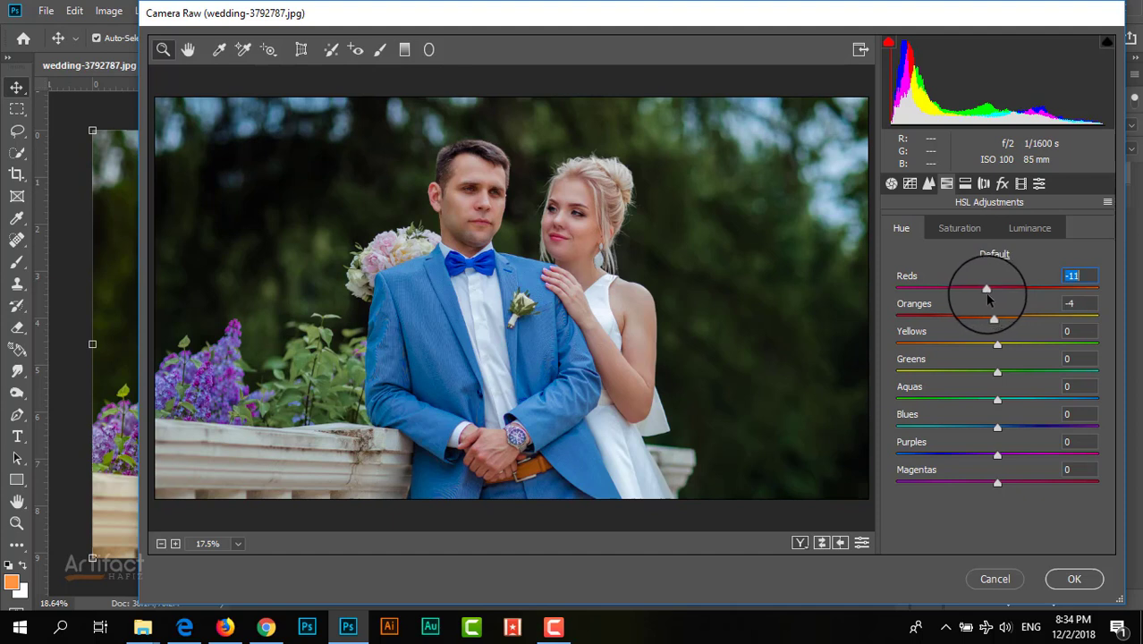
pyautogui.moveTo(986, 294); pyautogui.dragTo(989, 298)
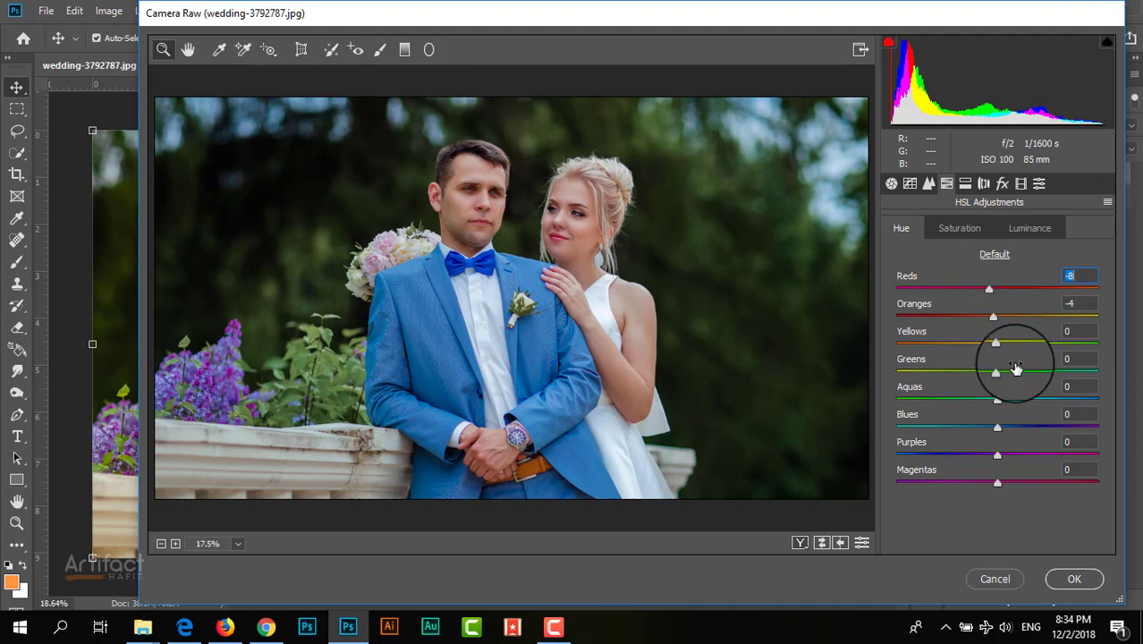
pyautogui.moveTo(999, 348)
pyautogui.mouseDown()
pyautogui.moveTo(1116, 354)
pyautogui.moveTo(850, 377)
pyautogui.mouseUp()
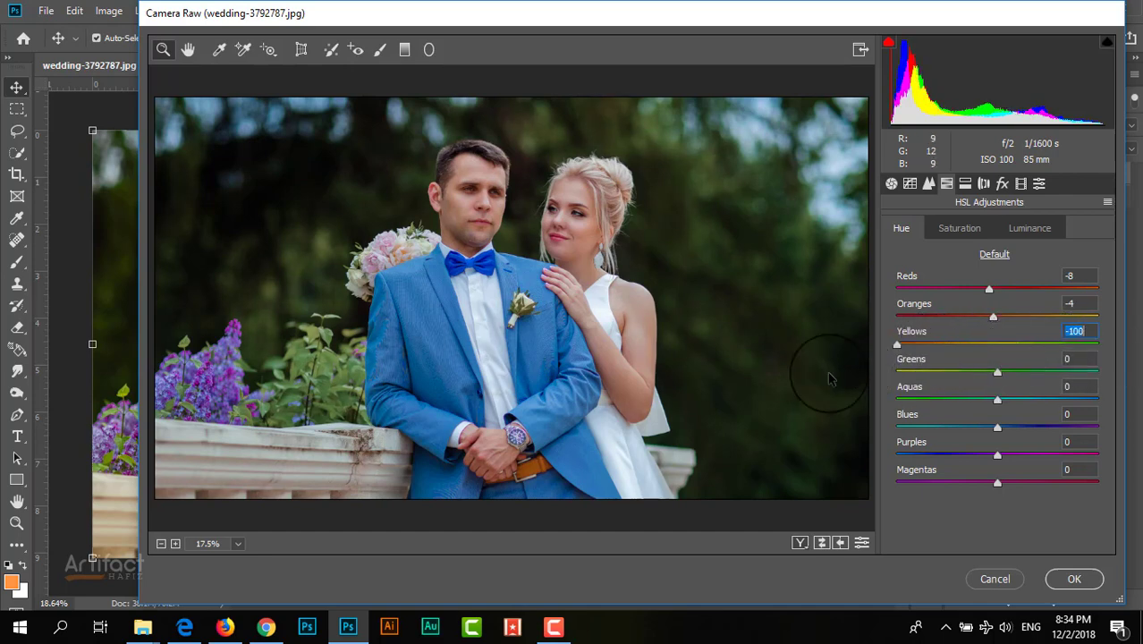
pyautogui.moveTo(830, 379); pyautogui.dragTo(1100, 361)
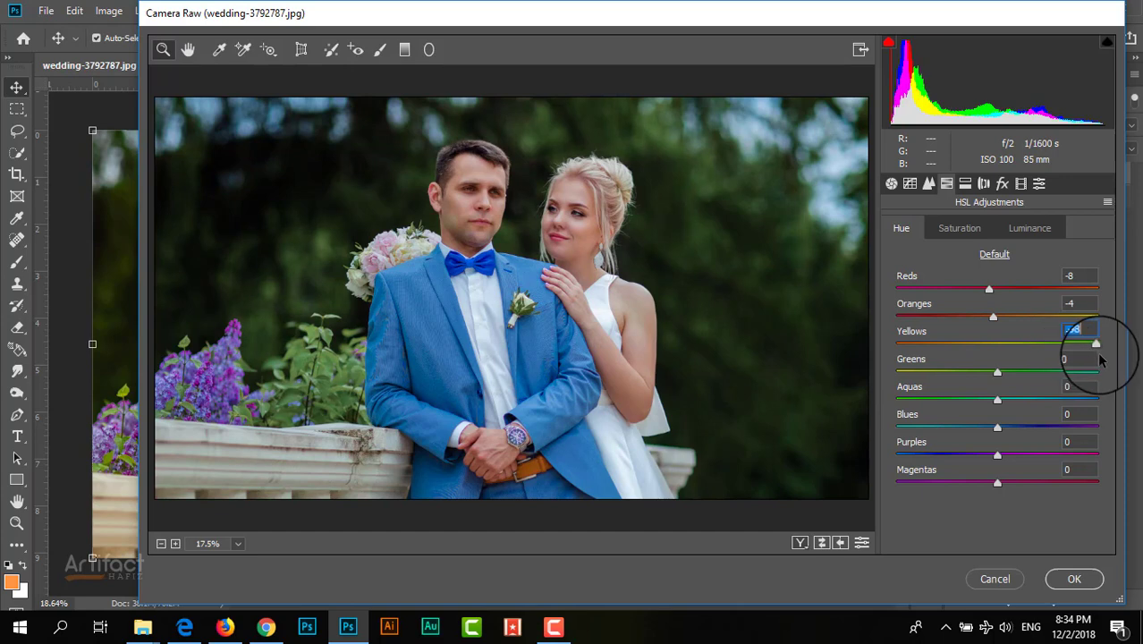
pyautogui.click(998, 374)
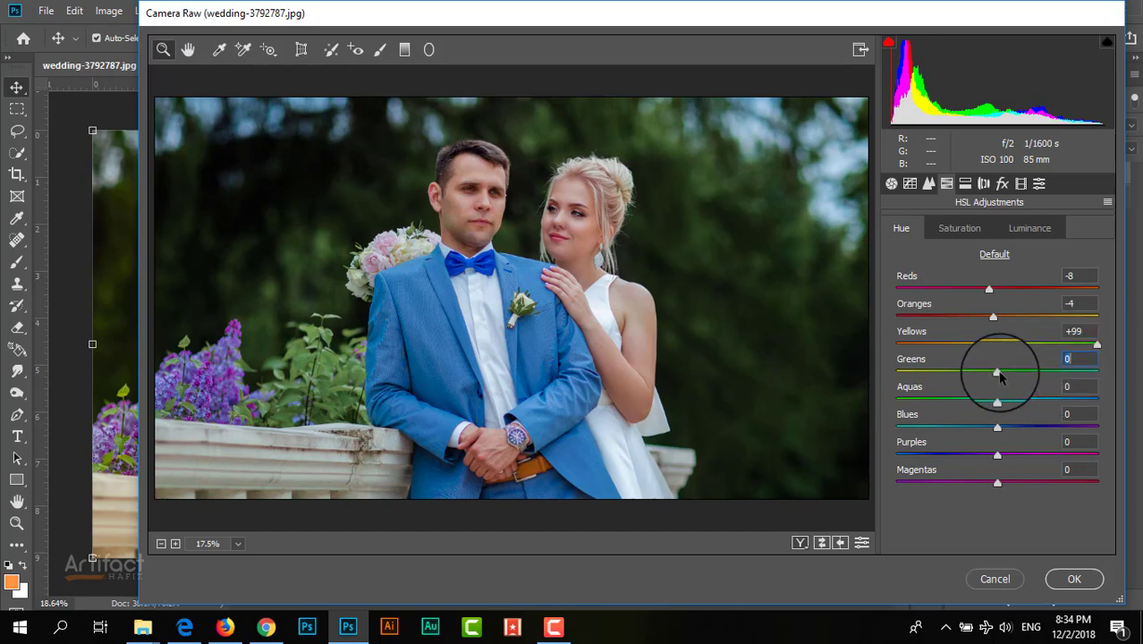
pyautogui.moveTo(998, 374)
pyautogui.mouseDown()
pyautogui.moveTo(942, 380)
pyautogui.moveTo(953, 388)
pyautogui.mouseUp()
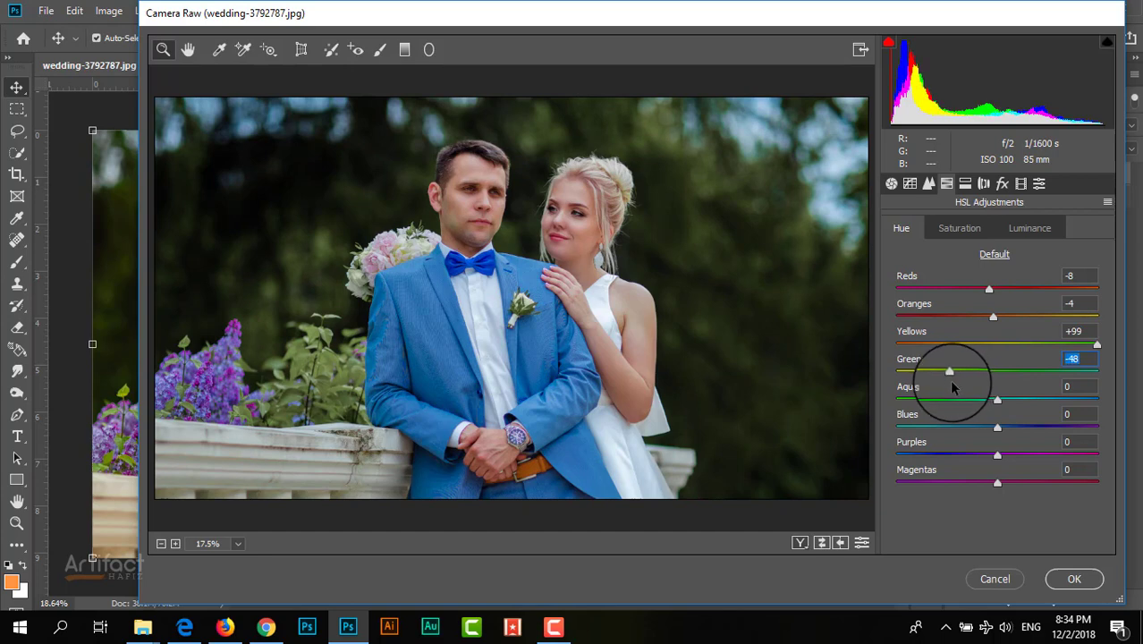
# Step: Set HSL Luminance to Reds +3, Oranges +32 and Yellows -73
pyautogui.click(1018, 229)
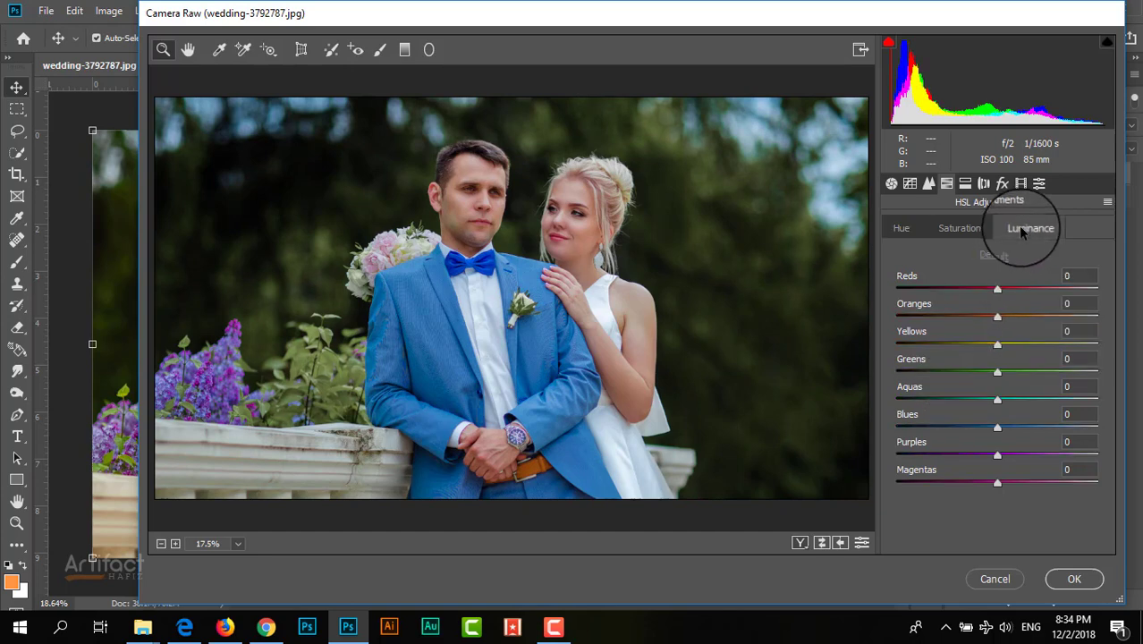
pyautogui.moveTo(998, 318); pyautogui.dragTo(1030, 318)
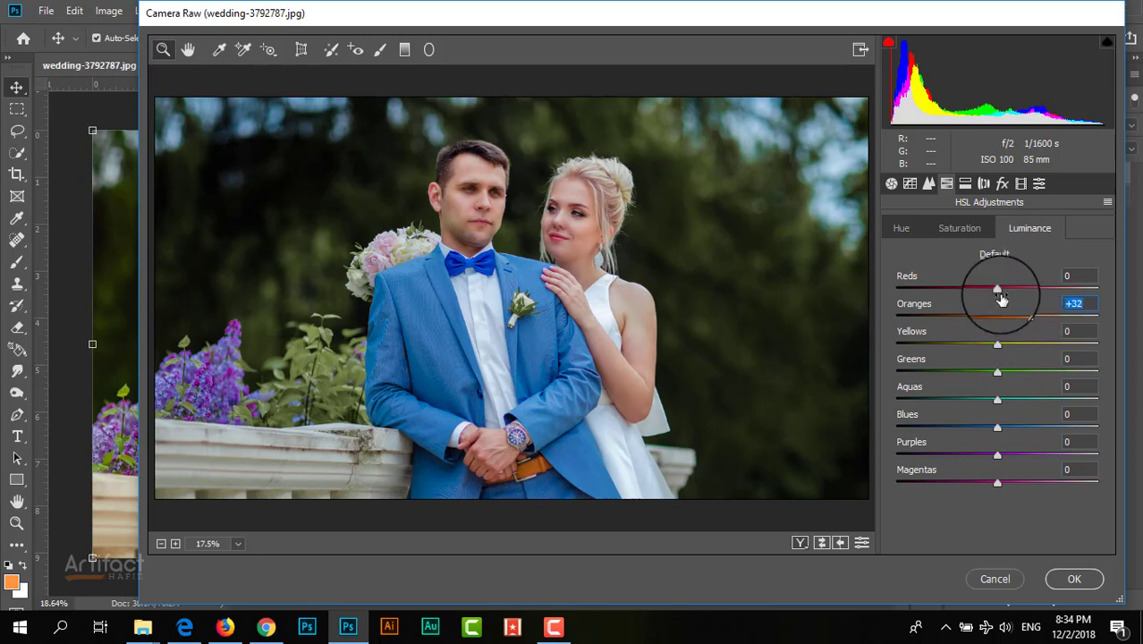
pyautogui.moveTo(995, 288)
pyautogui.mouseDown()
pyautogui.moveTo(1033, 289)
pyautogui.moveTo(977, 298)
pyautogui.moveTo(1006, 308)
pyautogui.mouseUp()
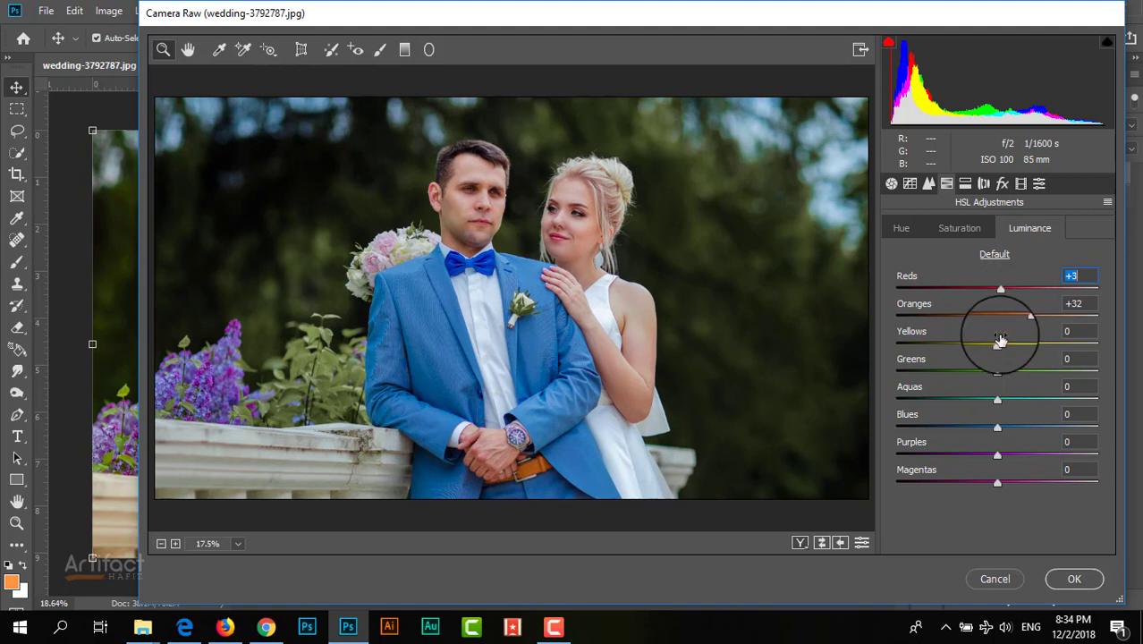
pyautogui.moveTo(998, 346)
pyautogui.mouseDown()
pyautogui.moveTo(1034, 345)
pyautogui.moveTo(938, 347)
pyautogui.mouseUp()
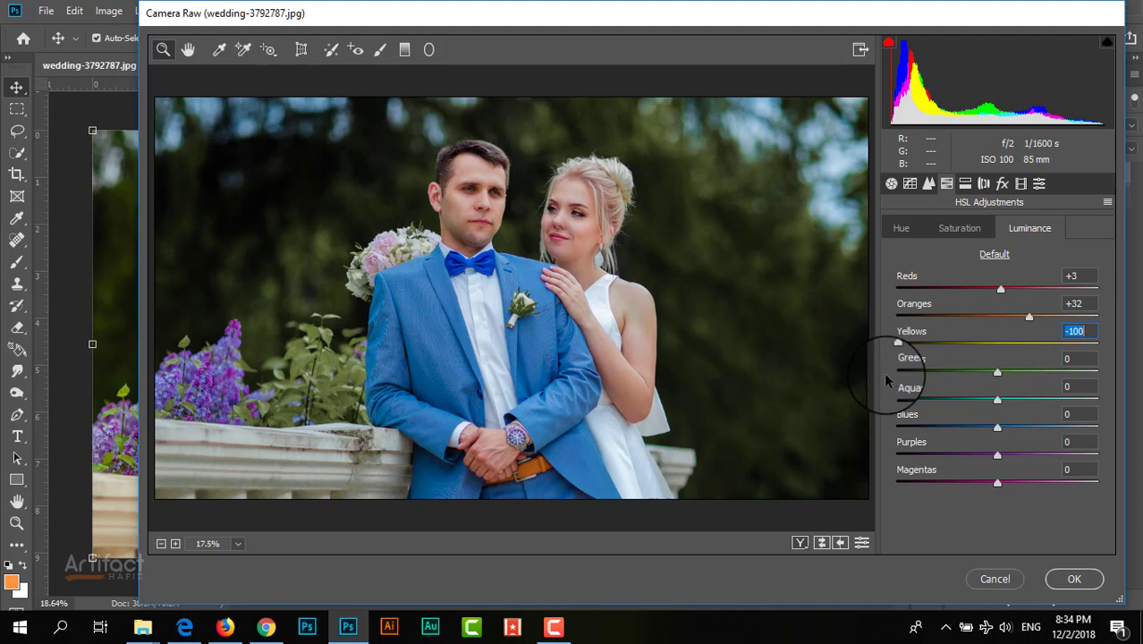
pyautogui.moveTo(939, 345)
pyautogui.mouseDown()
pyautogui.moveTo(941, 374)
pyautogui.moveTo(926, 379)
pyautogui.mouseUp()
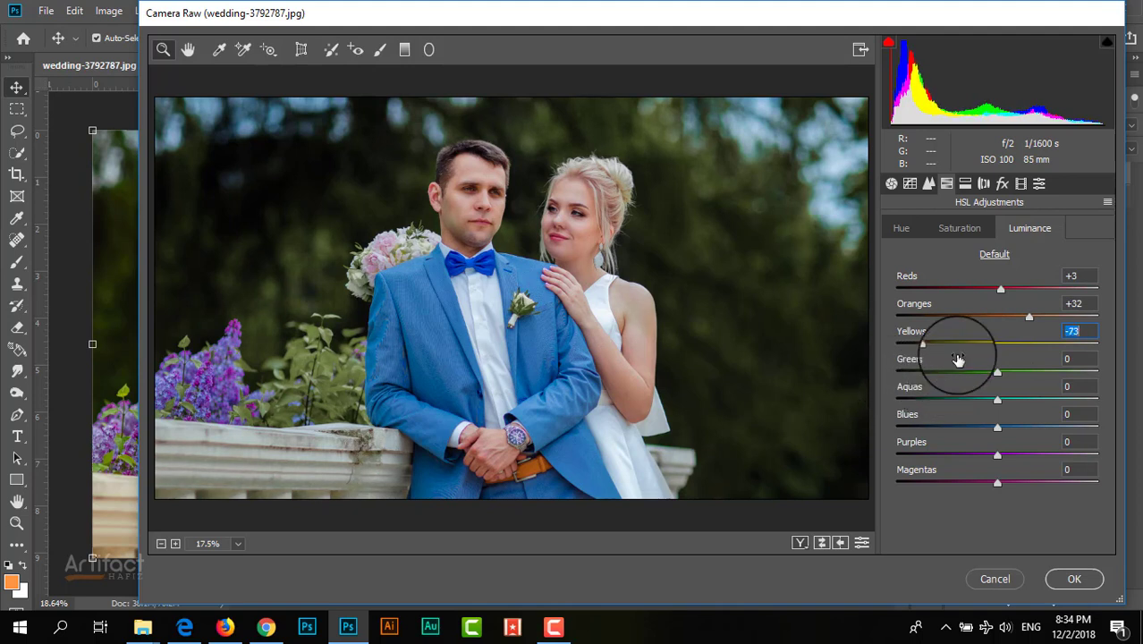
# Step: Give split-toning shadows hue 234 at saturation 10, and highlights saturation 5
pyautogui.click(965, 184)
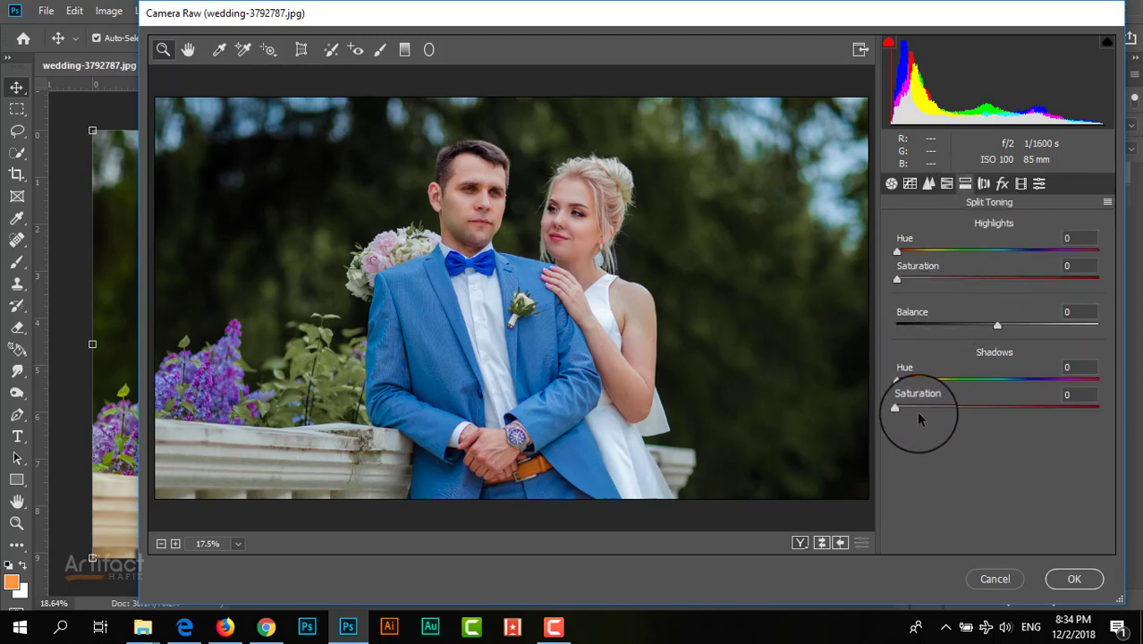
pyautogui.moveTo(897, 410); pyautogui.dragTo(918, 410)
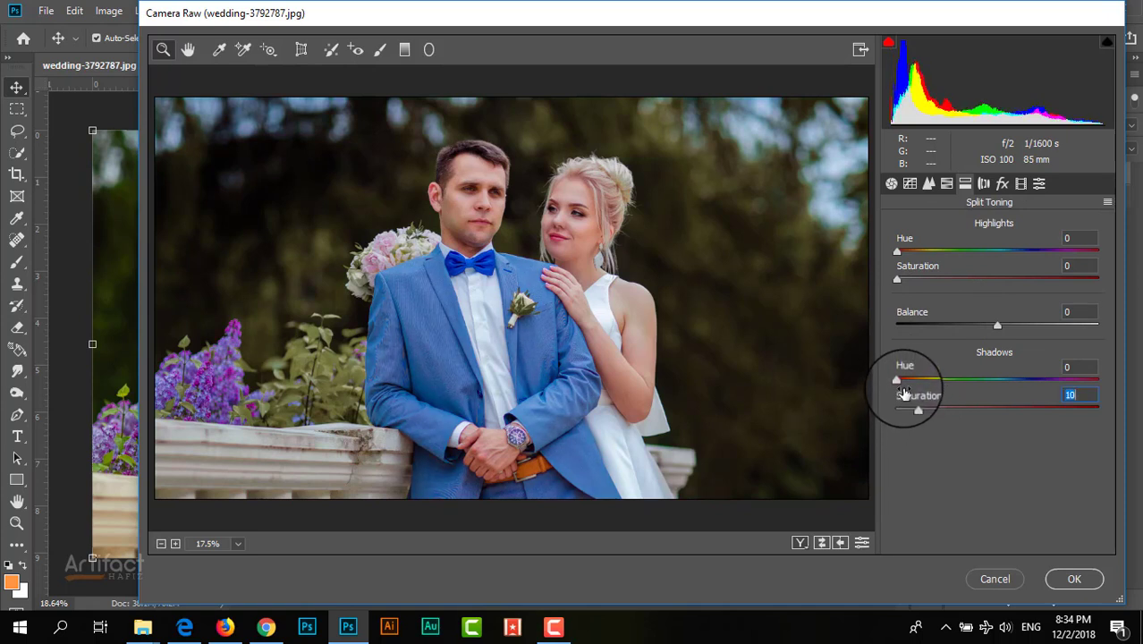
pyautogui.moveTo(897, 379)
pyautogui.mouseDown()
pyautogui.moveTo(1062, 388)
pyautogui.moveTo(1030, 392)
pyautogui.mouseUp()
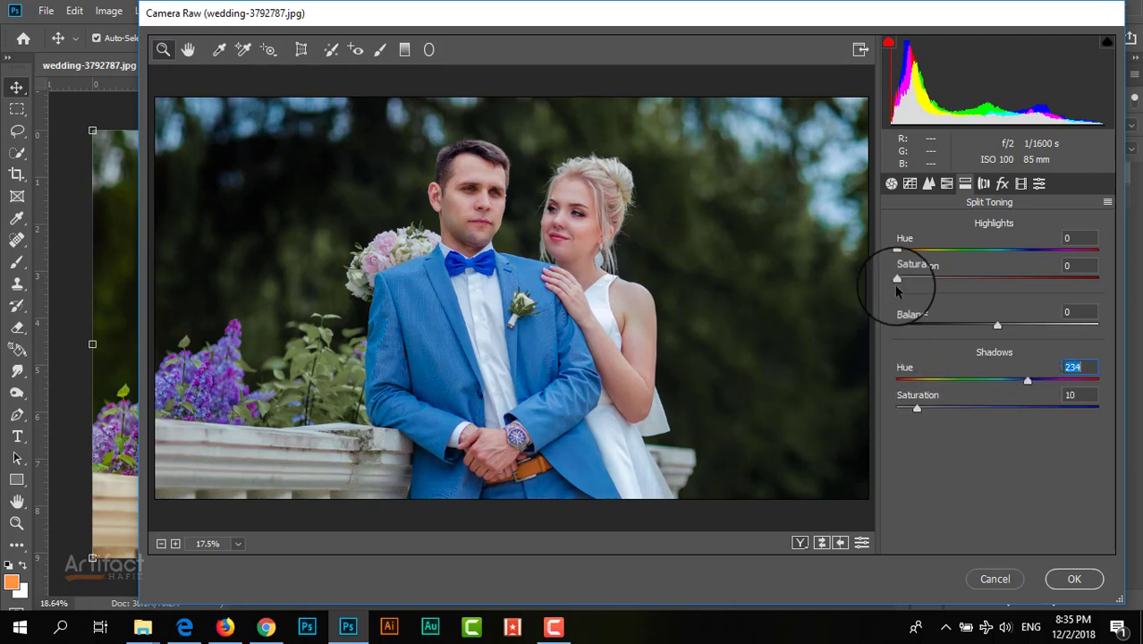
pyautogui.moveTo(897, 280); pyautogui.dragTo(920, 280)
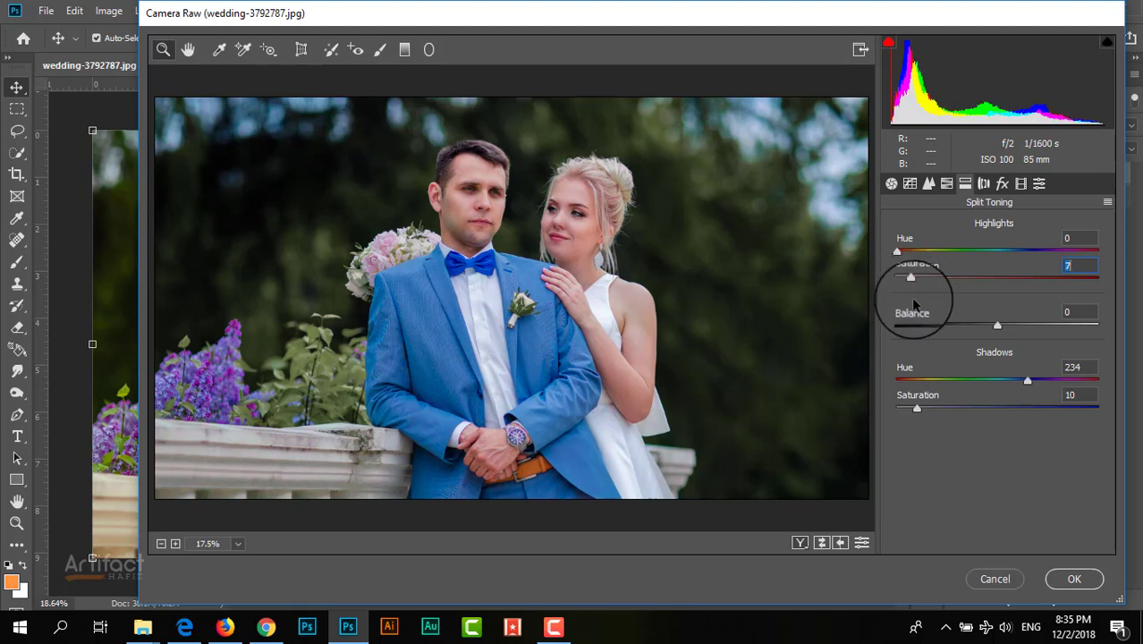
pyautogui.moveTo(917, 287); pyautogui.dragTo(910, 306)
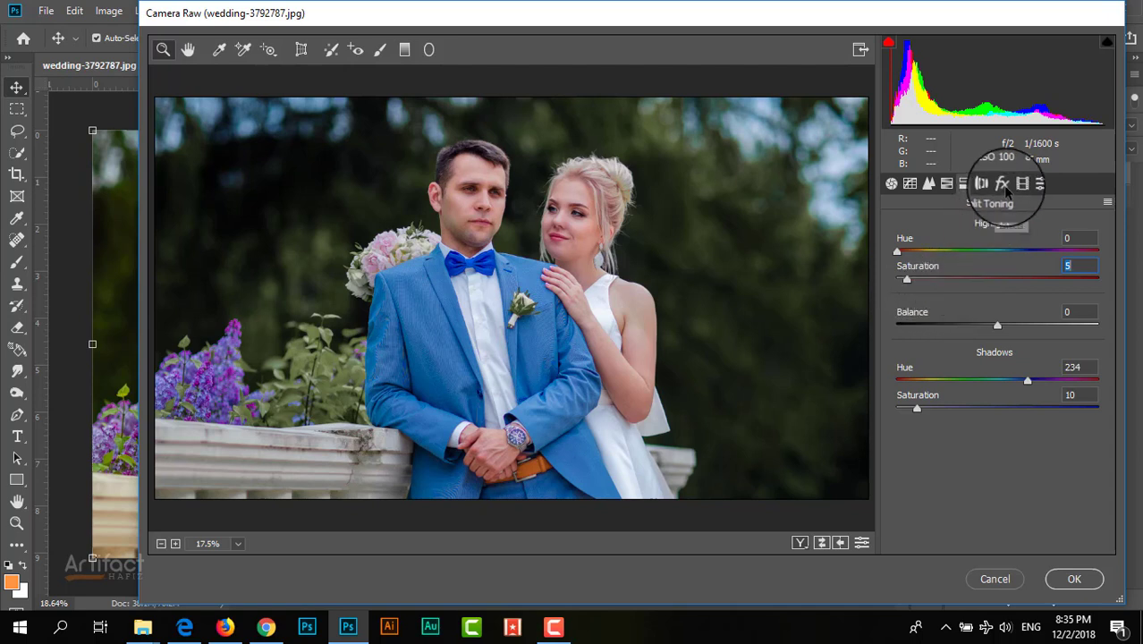
# Step: Set Calibration primary saturations: Red -7, Green +11, Blue +61
pyautogui.click(1039, 183)
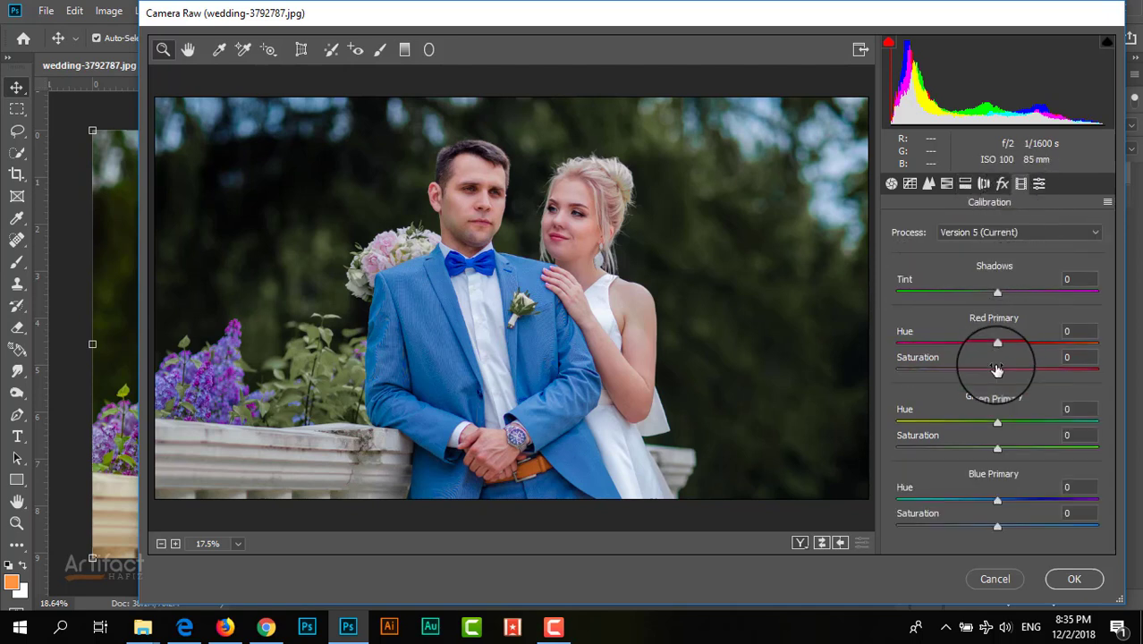
pyautogui.moveTo(997, 370)
pyautogui.mouseDown()
pyautogui.moveTo(999, 382)
pyautogui.moveTo(990, 374)
pyautogui.mouseUp()
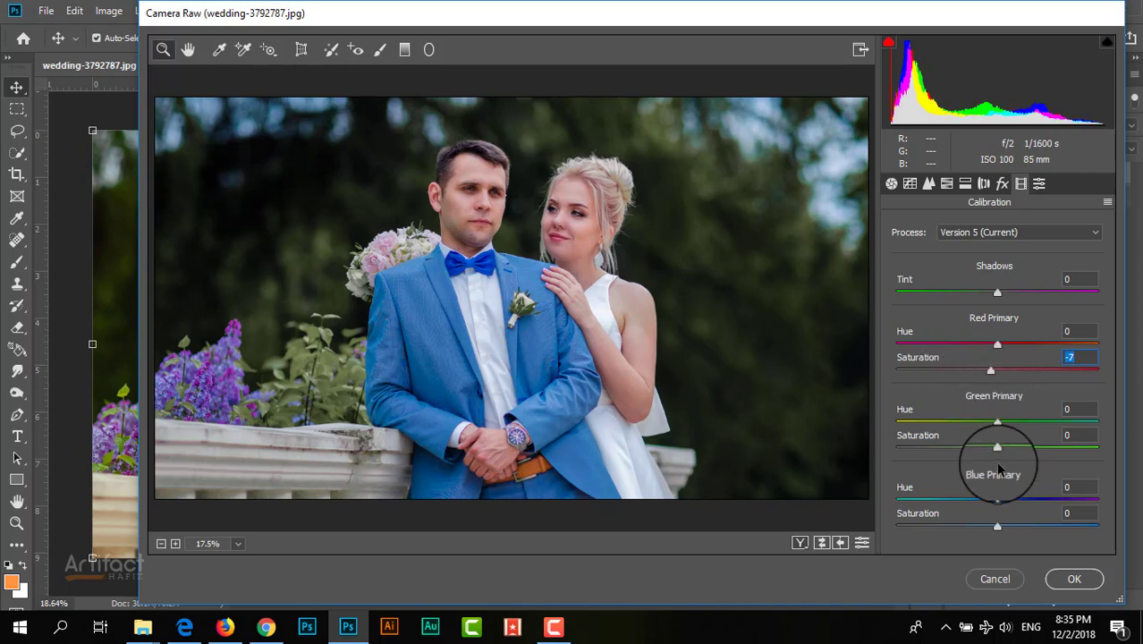
pyautogui.moveTo(997, 446); pyautogui.dragTo(976, 463)
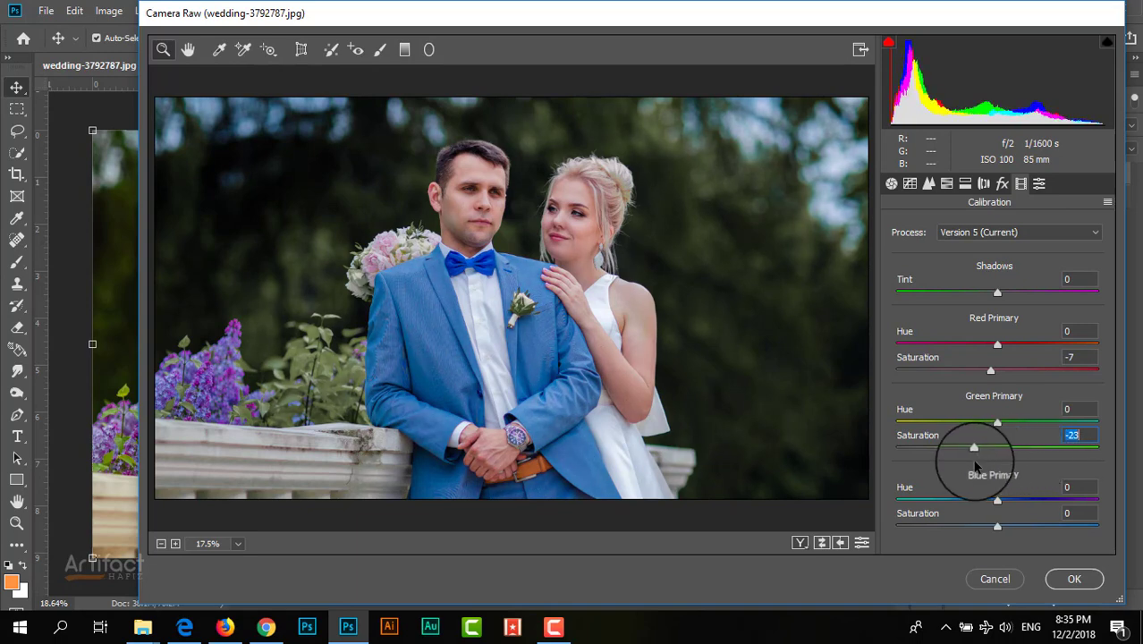
pyautogui.moveTo(974, 461); pyautogui.dragTo(1008, 464)
pyautogui.moveTo(997, 525); pyautogui.dragTo(1068, 529)
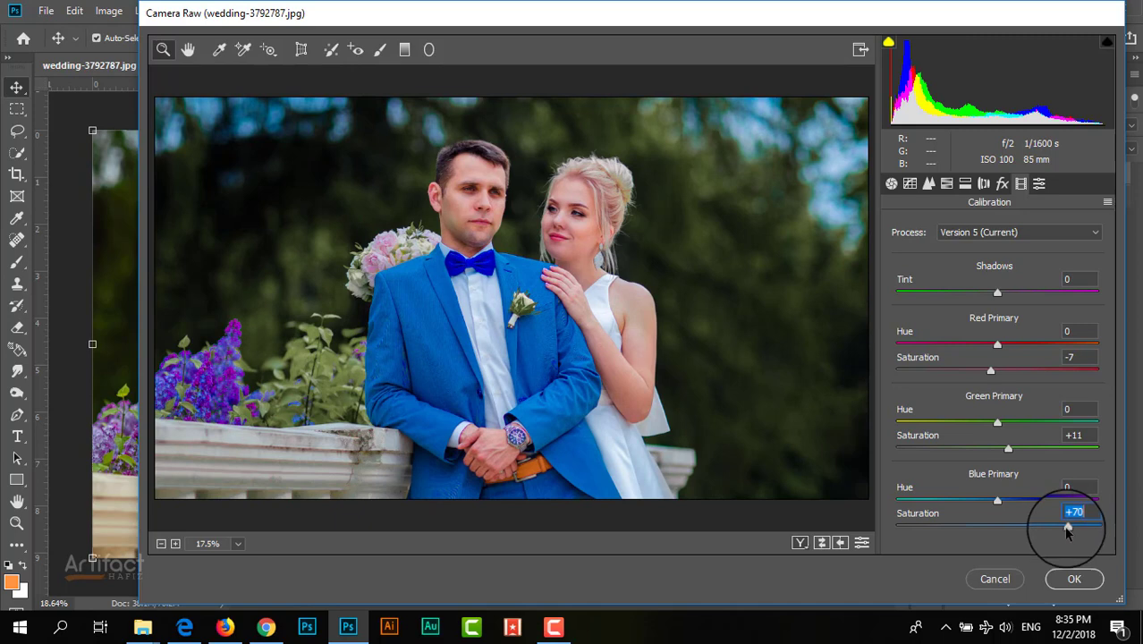
pyautogui.moveTo(1068, 529); pyautogui.dragTo(1058, 528)
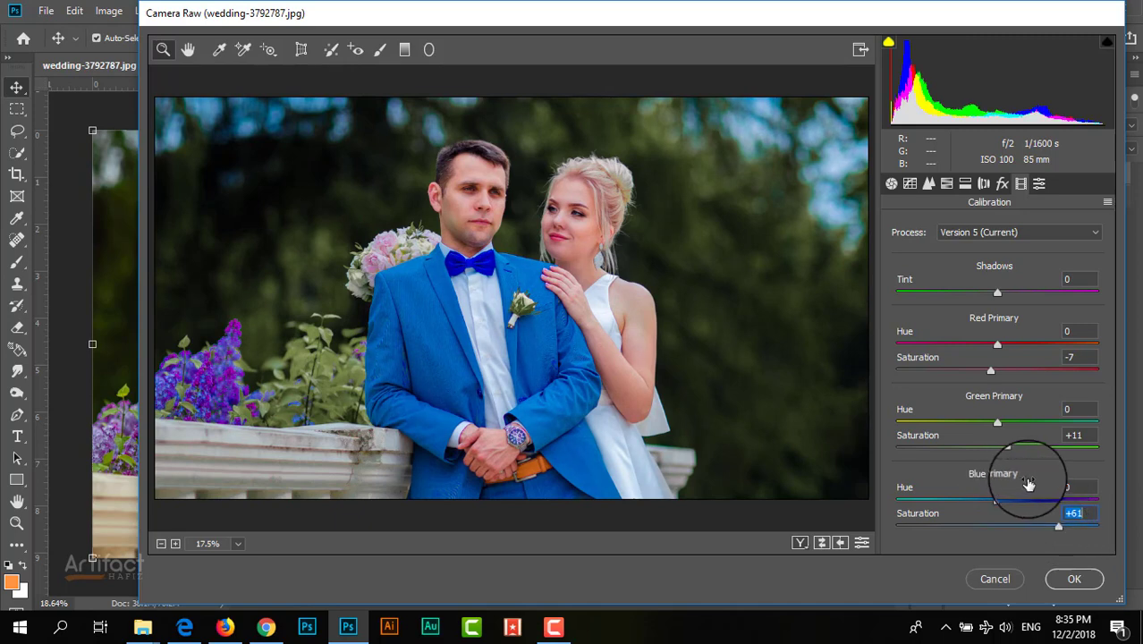
# Step: Apply Camera Raw, then reopen the smart filter and lower Blue Primary saturation to +10
pyautogui.click(1066, 579)
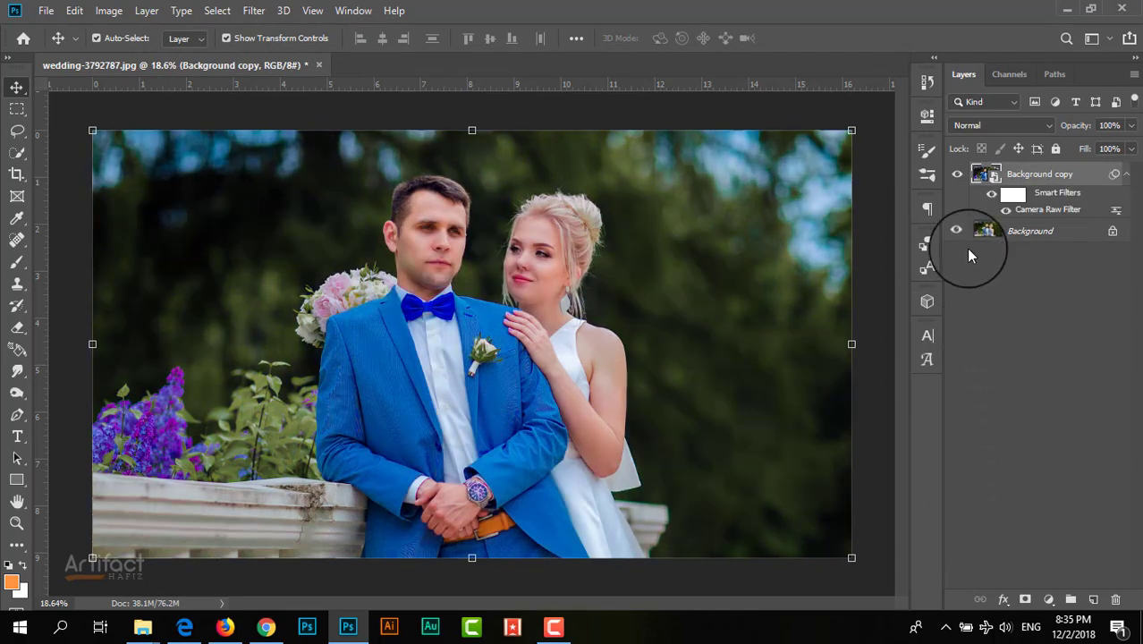
pyautogui.click(957, 176)
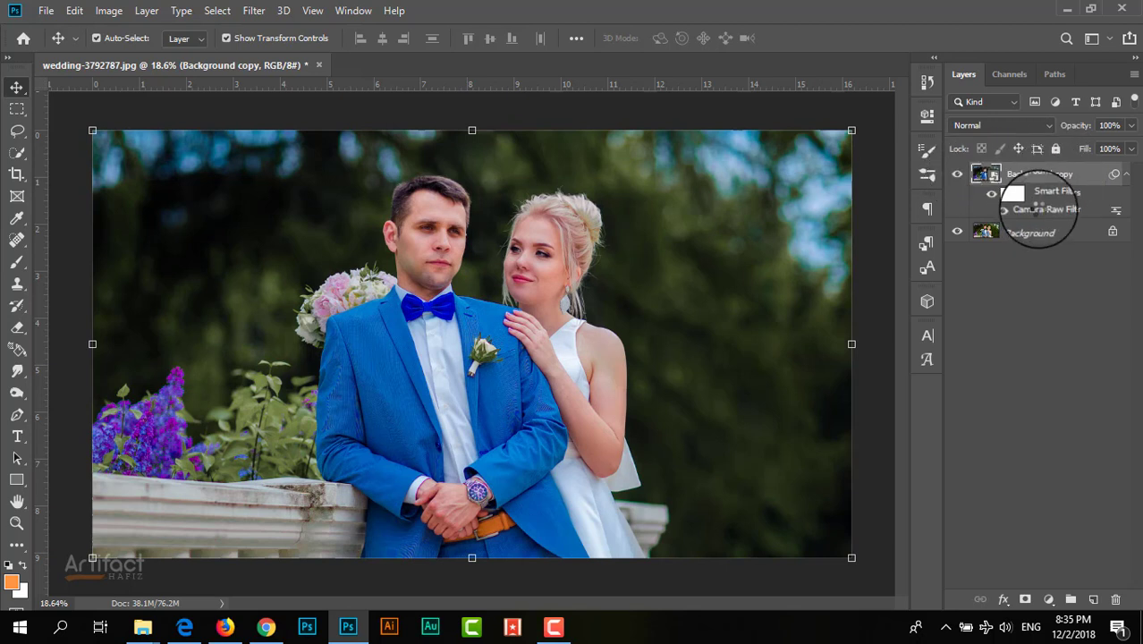
pyautogui.doubleClick(1037, 208)
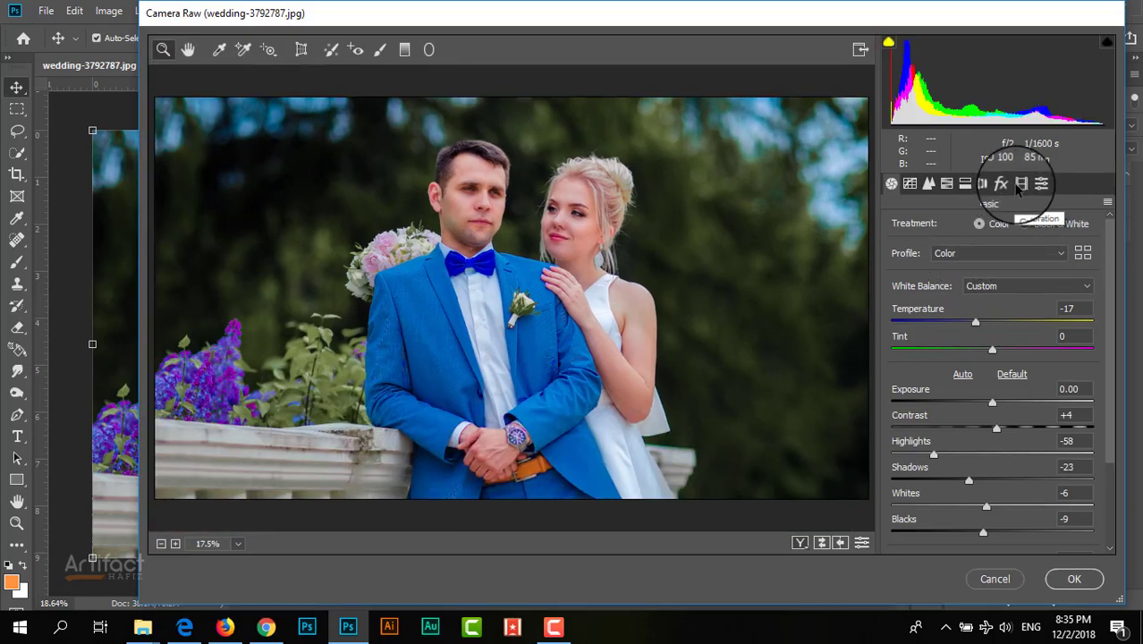
pyautogui.click(1021, 183)
pyautogui.moveTo(1071, 534); pyautogui.dragTo(1007, 531)
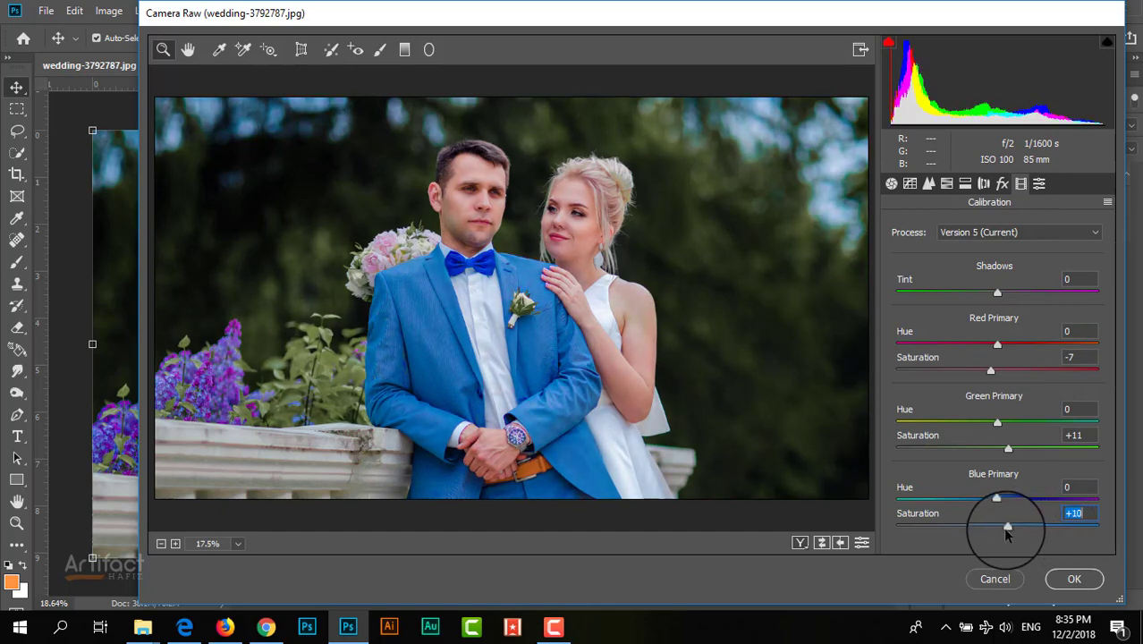
pyautogui.click(1064, 577)
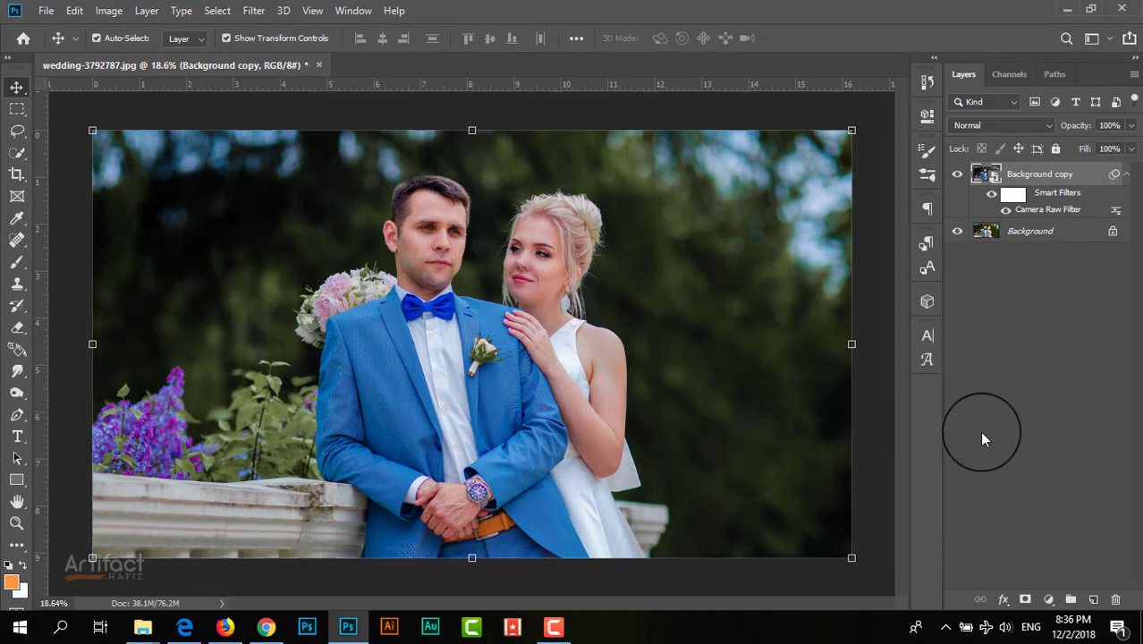
# Step: Add a Color Lookup adjustment layer using the Soft_Warming.look 3DLUT file
pyautogui.click(957, 175)
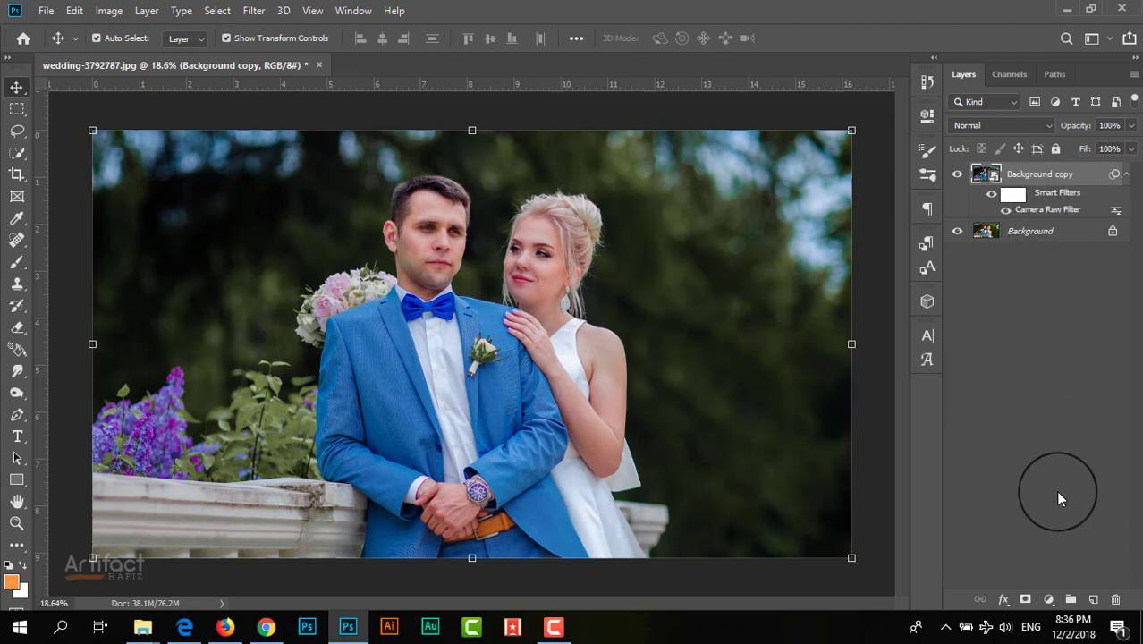
pyautogui.click(1048, 599)
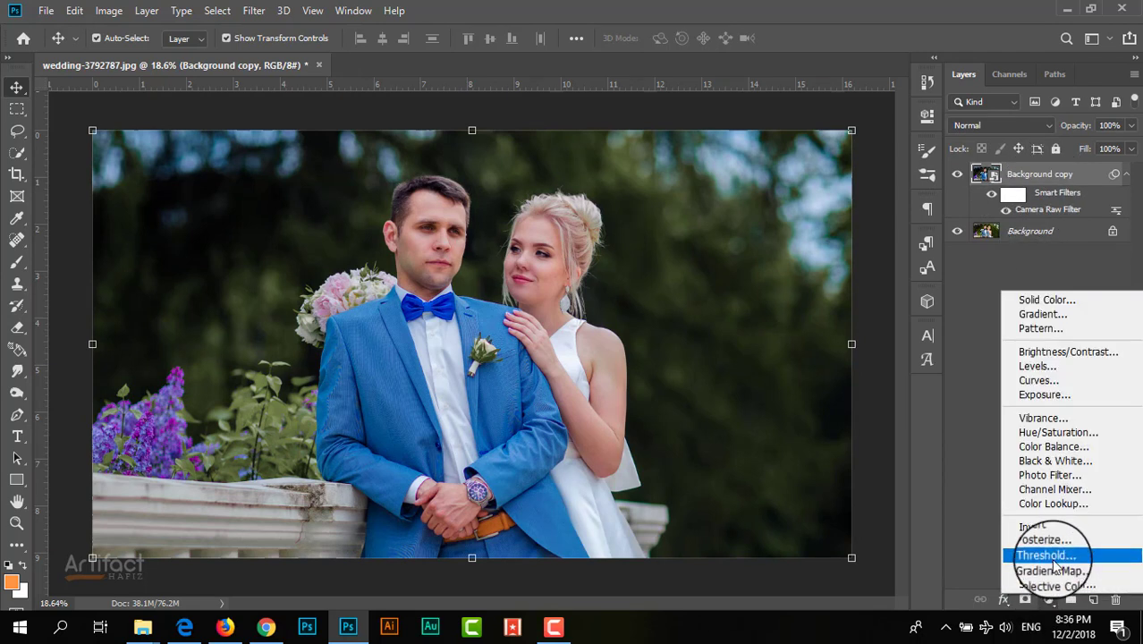
pyautogui.click(1052, 506)
pyautogui.click(771, 161)
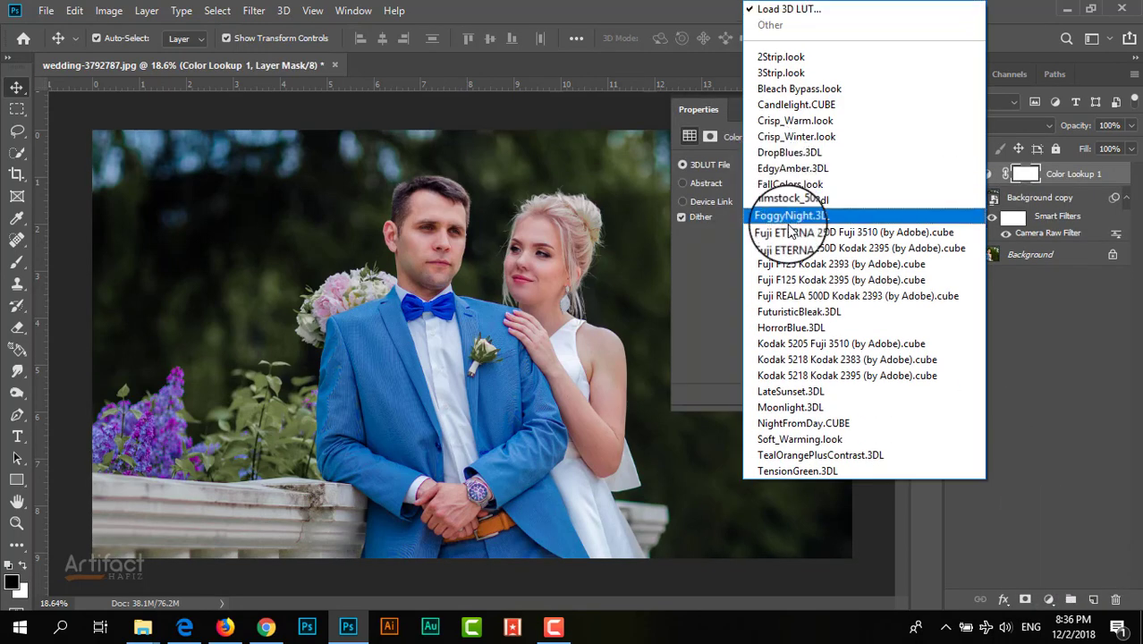
pyautogui.click(827, 437)
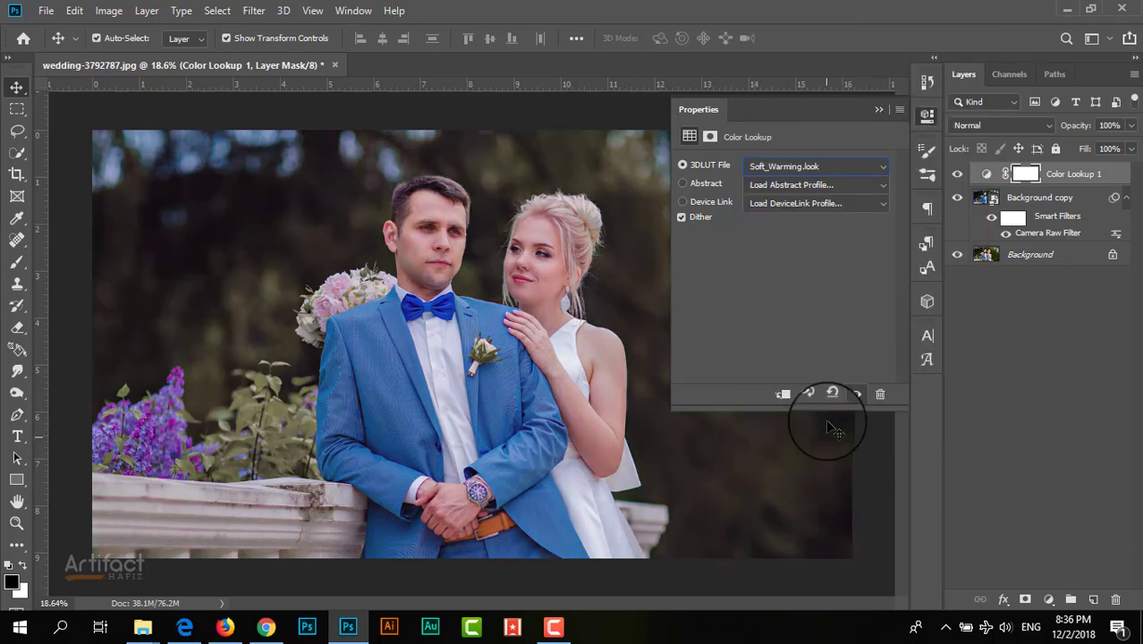
# Step: Set the Color Lookup layer's blend mode to Color and toggle its visibility to compare
pyautogui.click(879, 110)
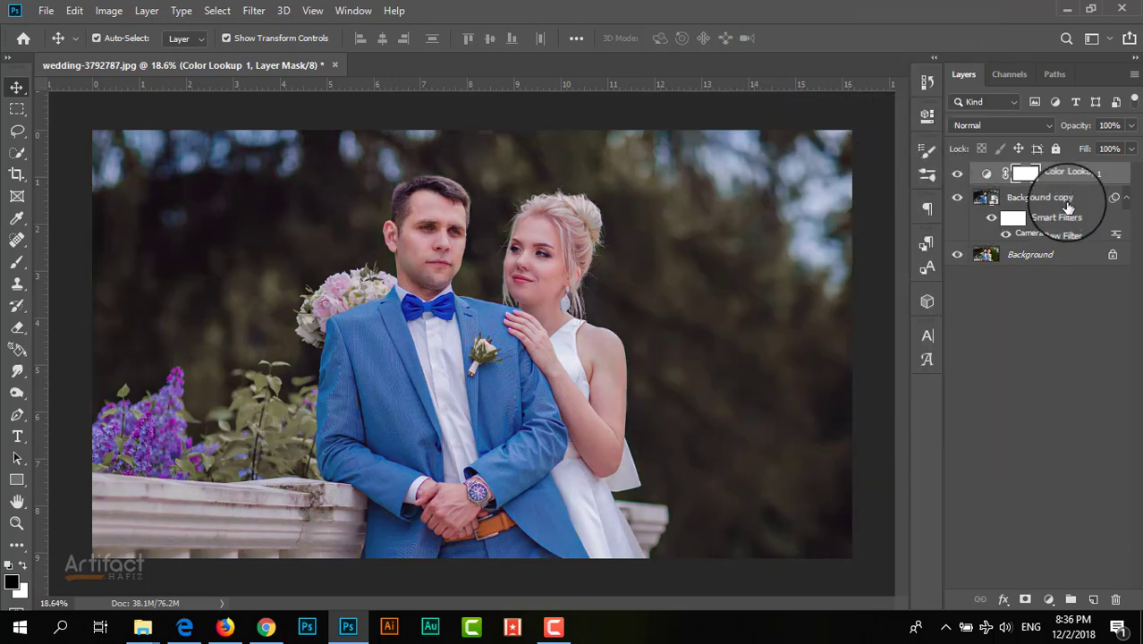
pyautogui.click(1084, 177)
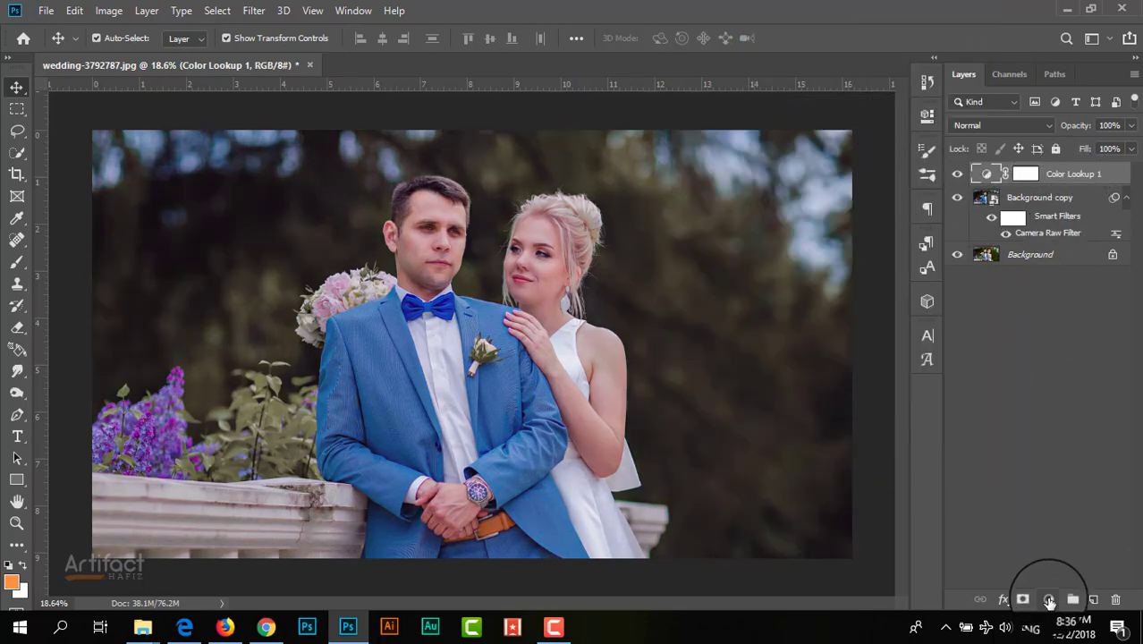
pyautogui.click(979, 126)
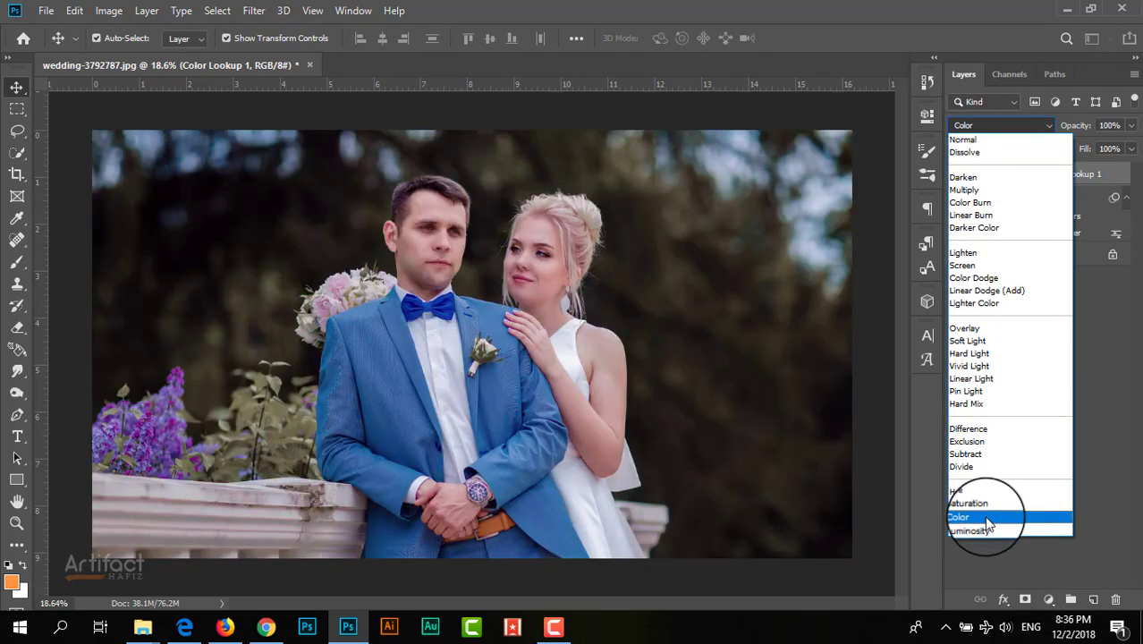
pyautogui.click(988, 523)
pyautogui.click(958, 176)
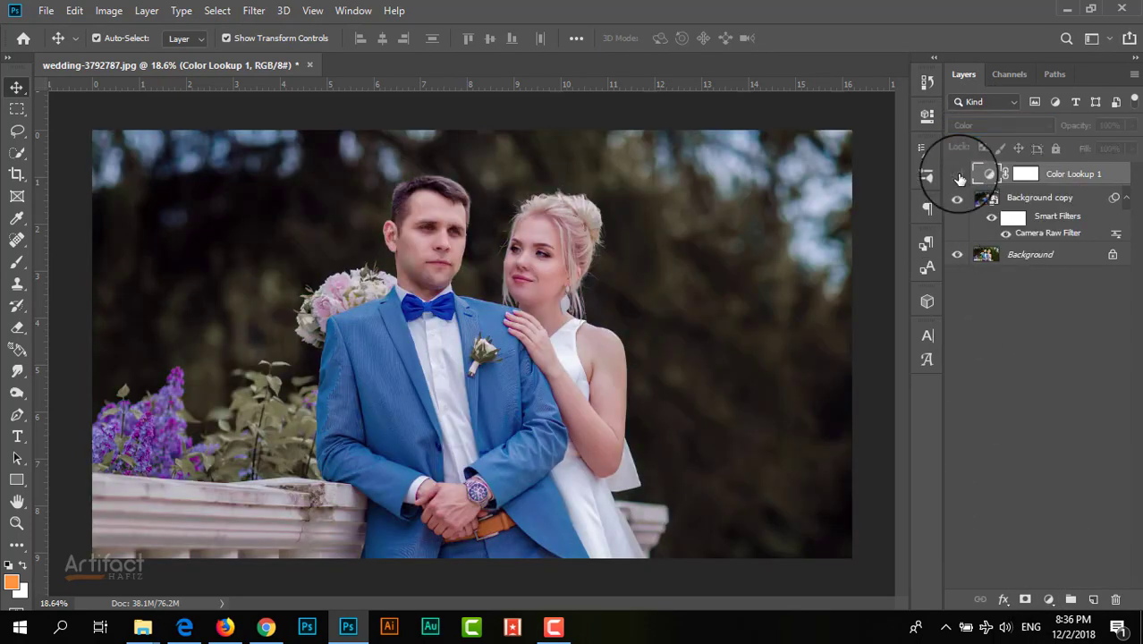
pyautogui.click(958, 175)
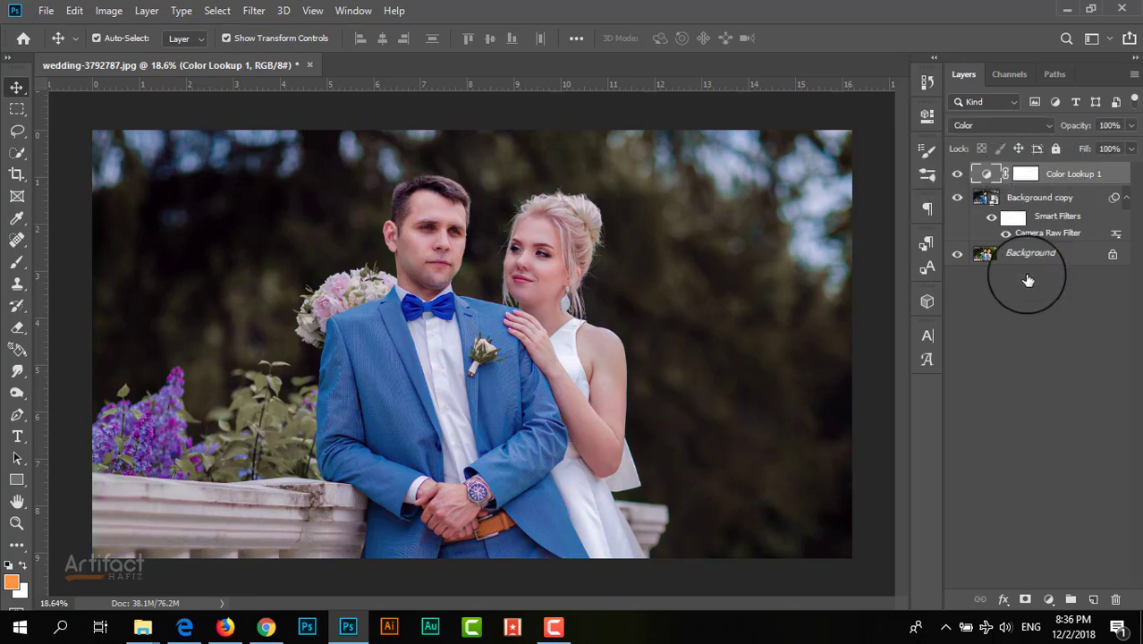
pyautogui.click(1048, 600)
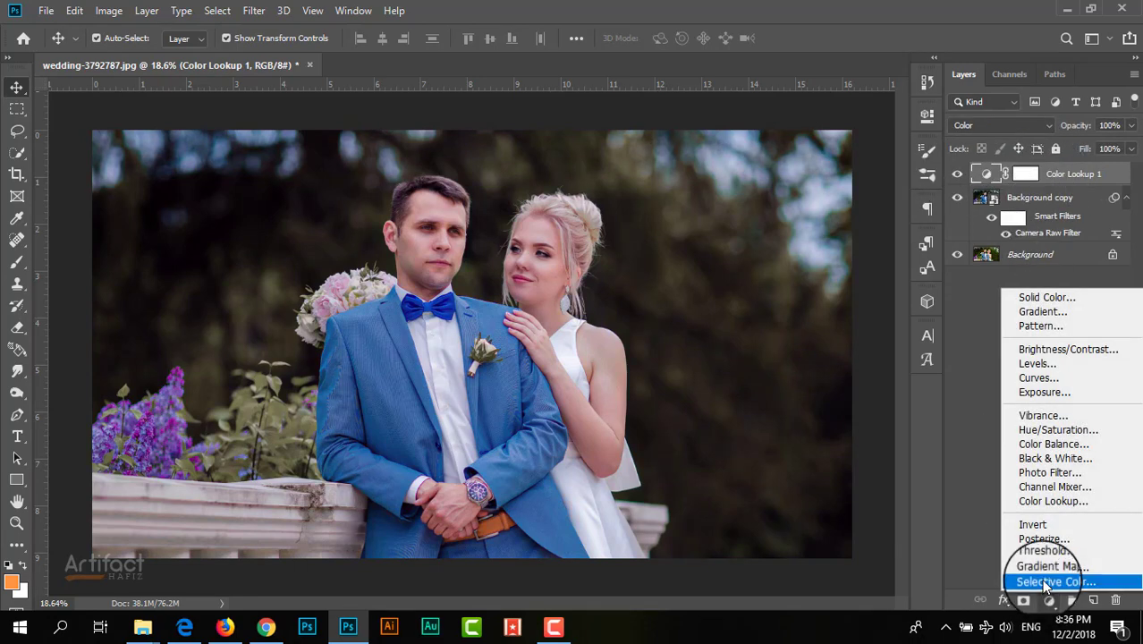
# Step: Add a Gradient Map adjustment layer using the Violet, Orange gradient preset
pyautogui.click(1048, 568)
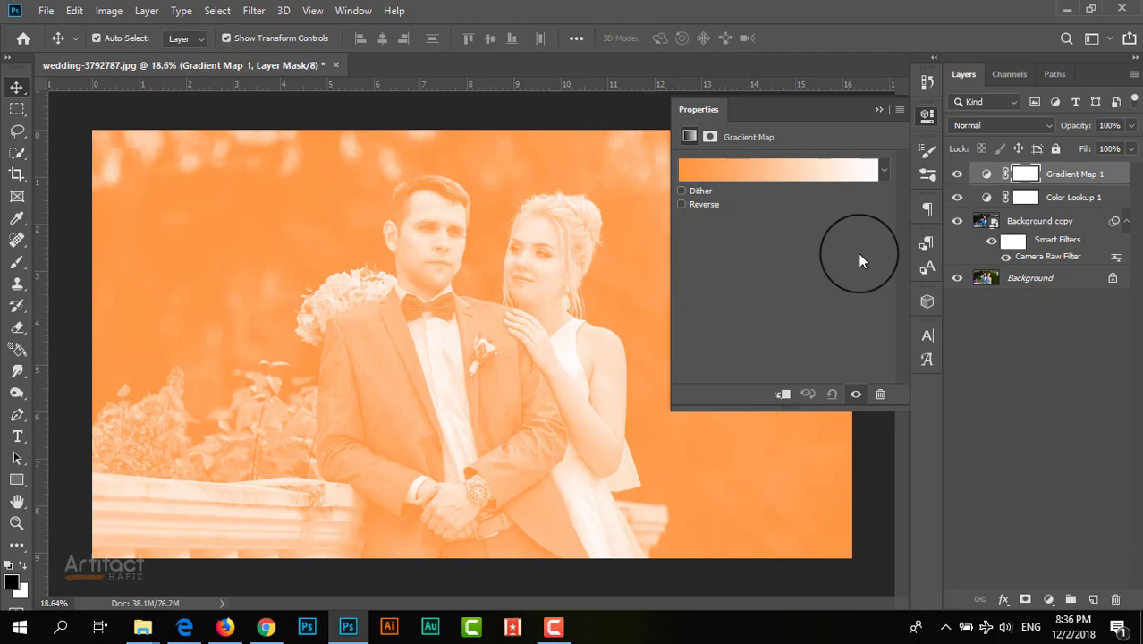
pyautogui.click(784, 168)
pyautogui.click(815, 181)
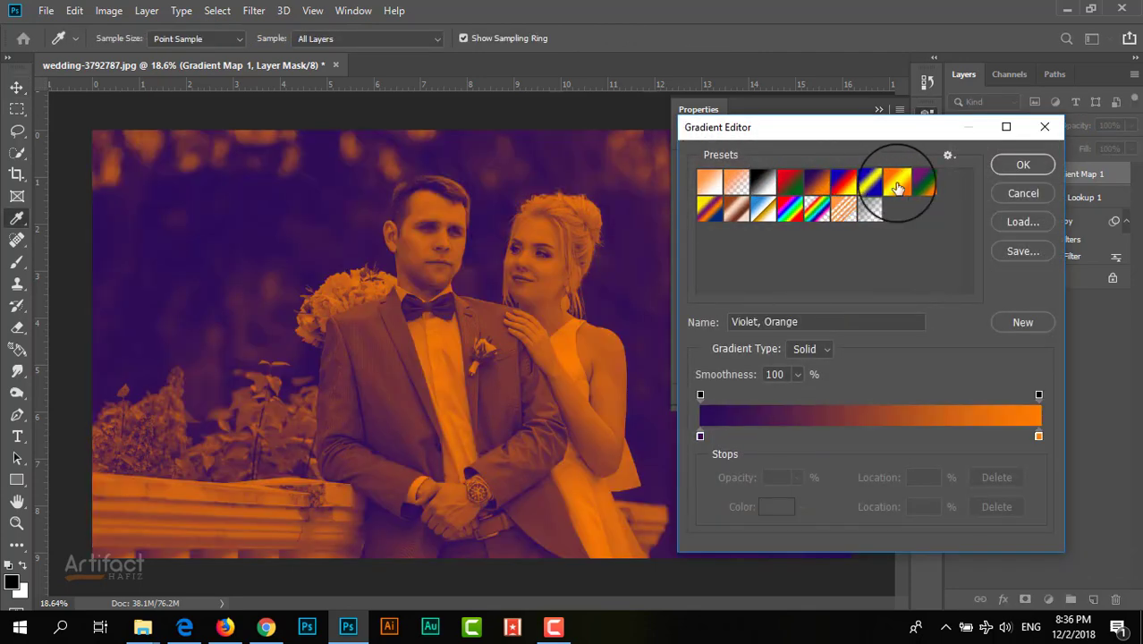
pyautogui.click(1021, 166)
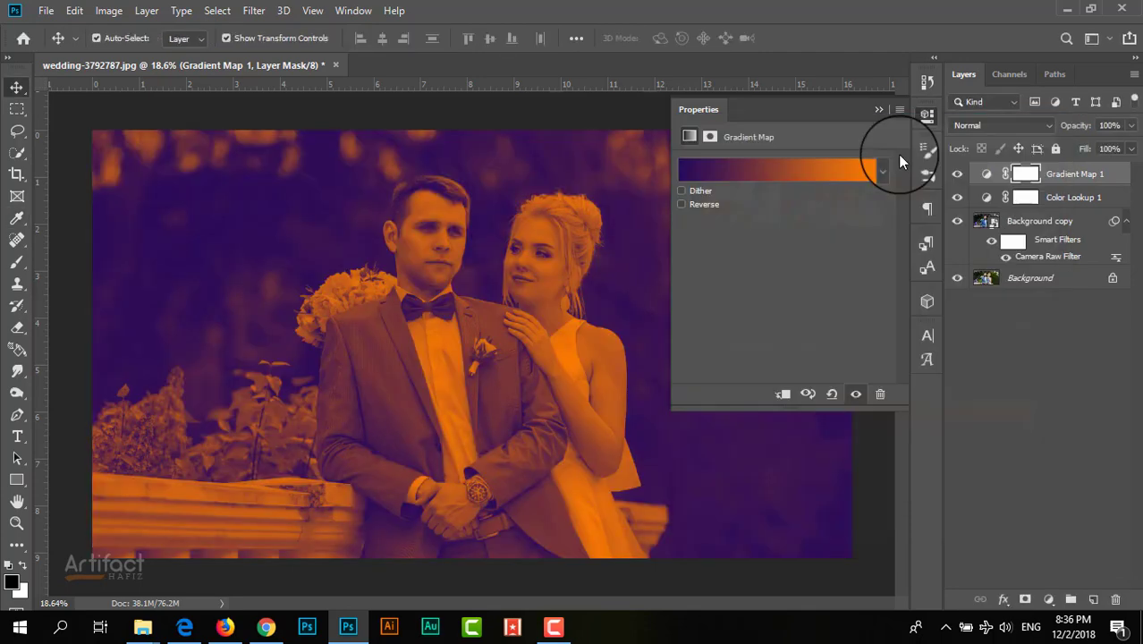
pyautogui.click(879, 109)
# Step: Set the Gradient Map layer to Color blend mode at 5% opacity
pyautogui.click(991, 125)
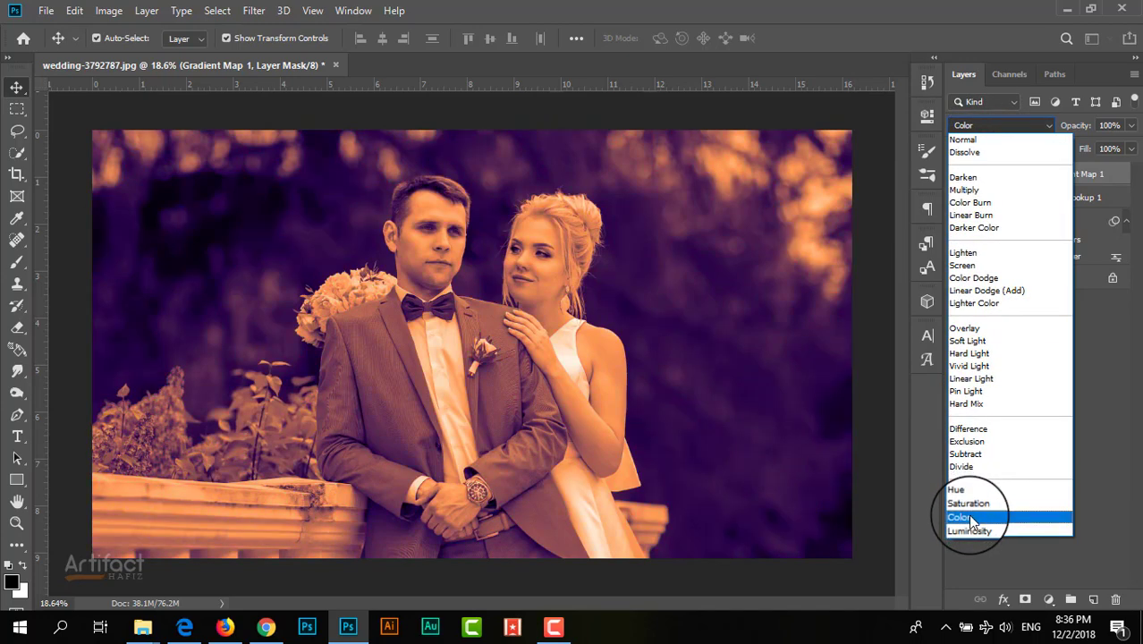
pyautogui.click(968, 517)
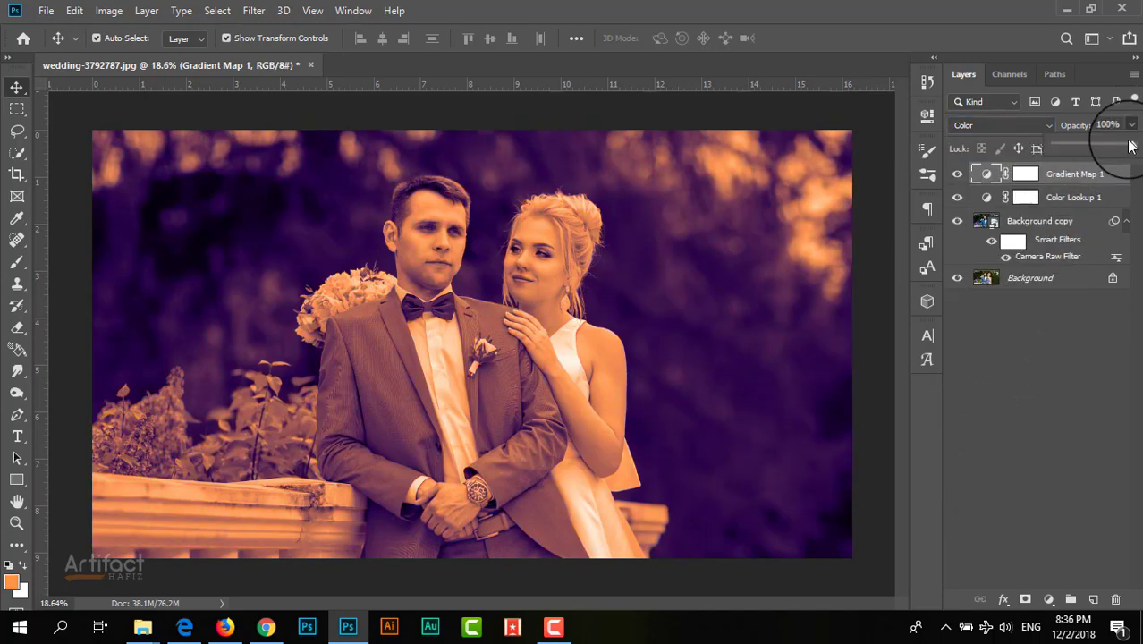
pyautogui.moveTo(1130, 146); pyautogui.dragTo(1056, 159)
pyautogui.click(957, 175)
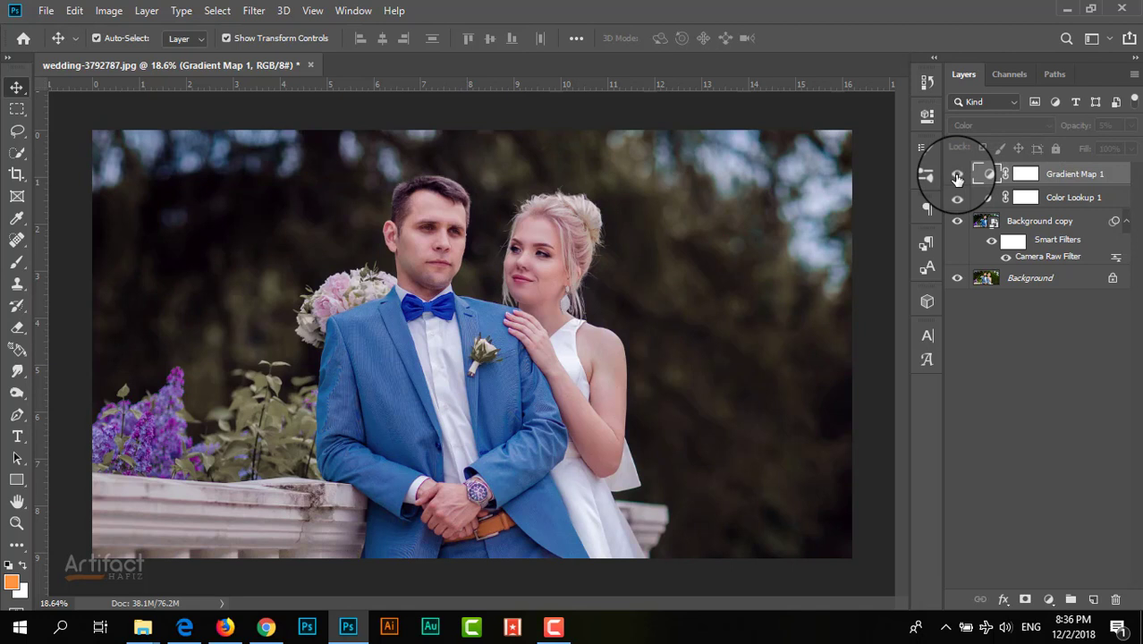
pyautogui.click(957, 175)
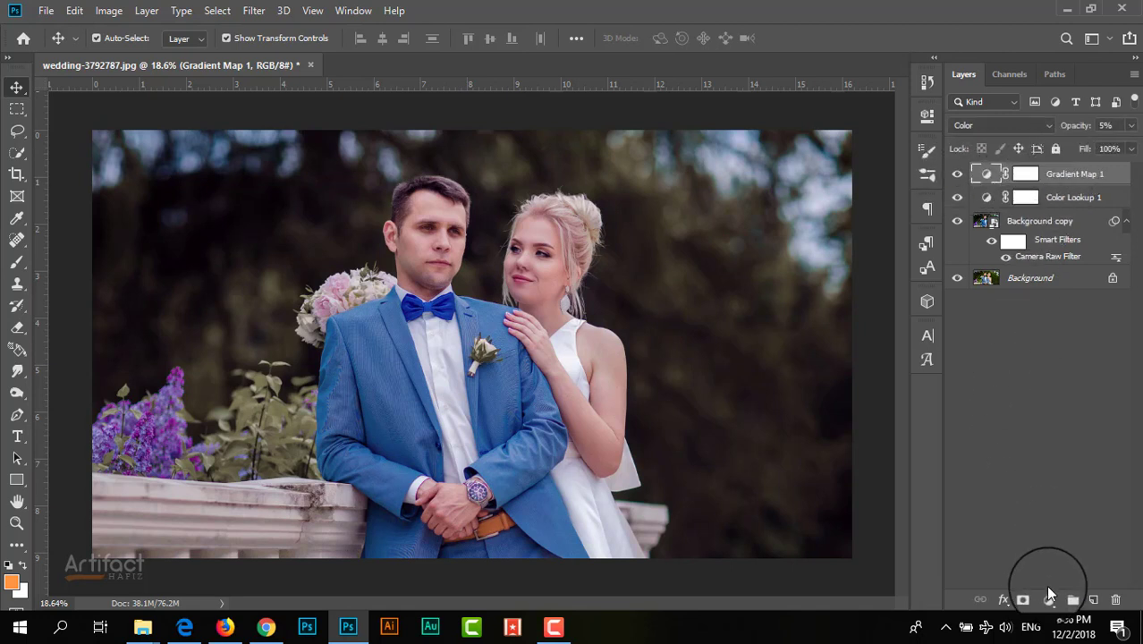
pyautogui.click(1048, 600)
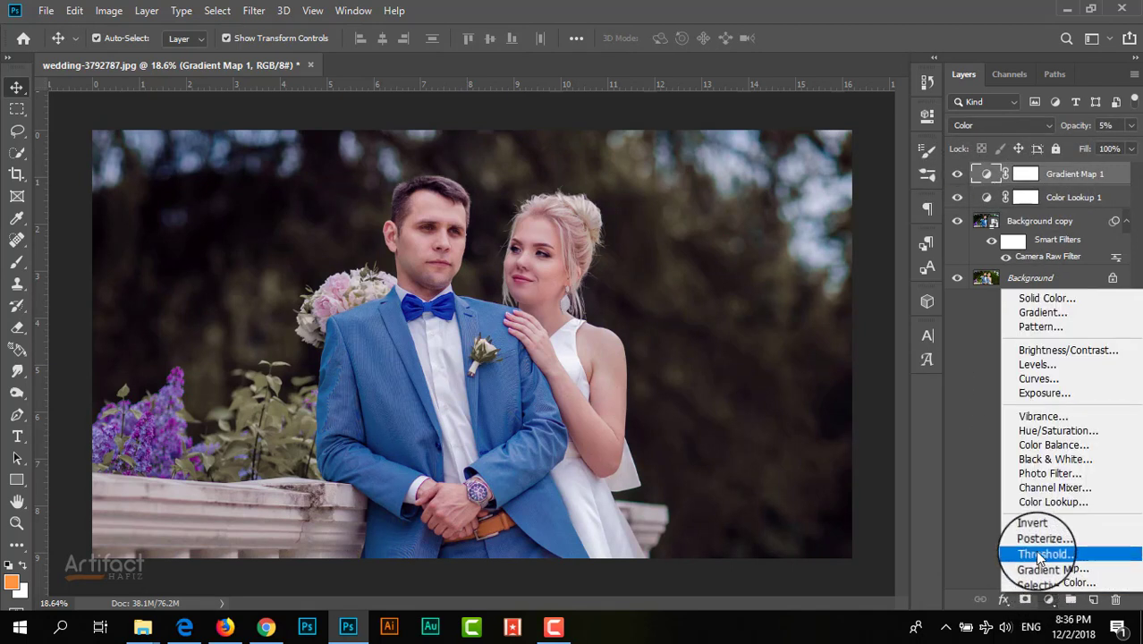
# Step: Add a Levels adjustment layer and lower its white input to about 229
pyautogui.click(1028, 364)
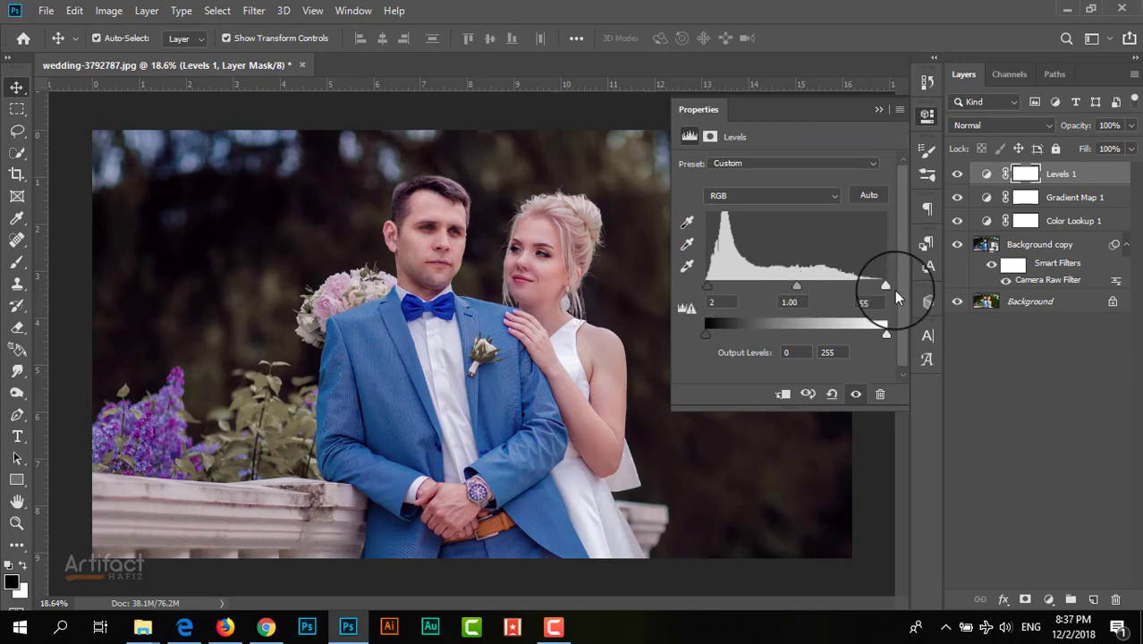
pyautogui.moveTo(884, 291); pyautogui.dragTo(867, 289)
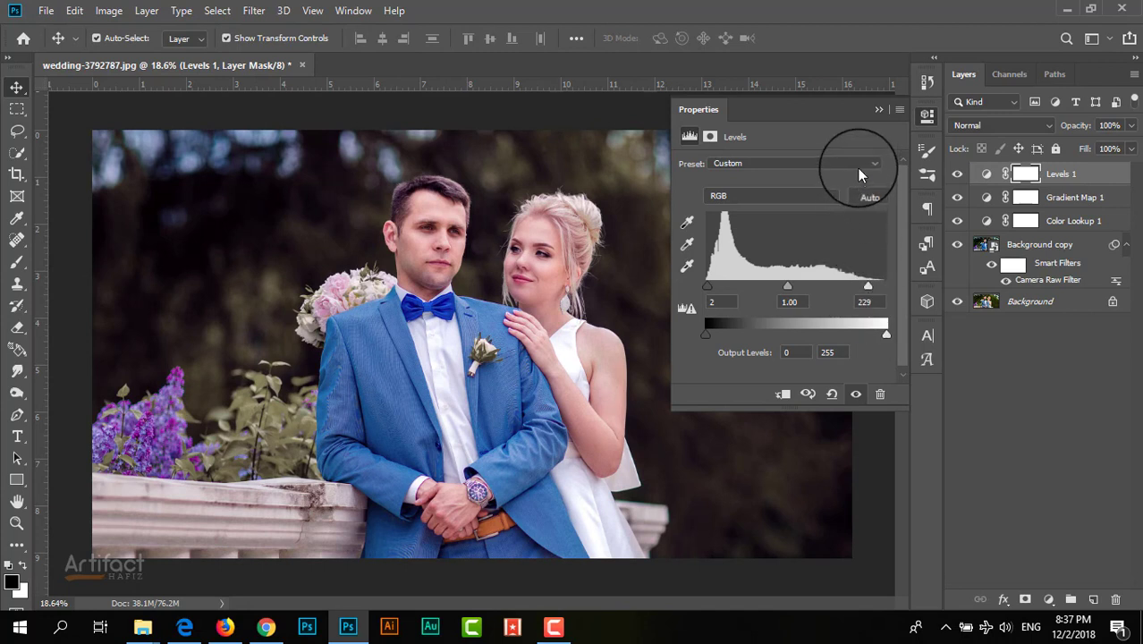
pyautogui.click(877, 110)
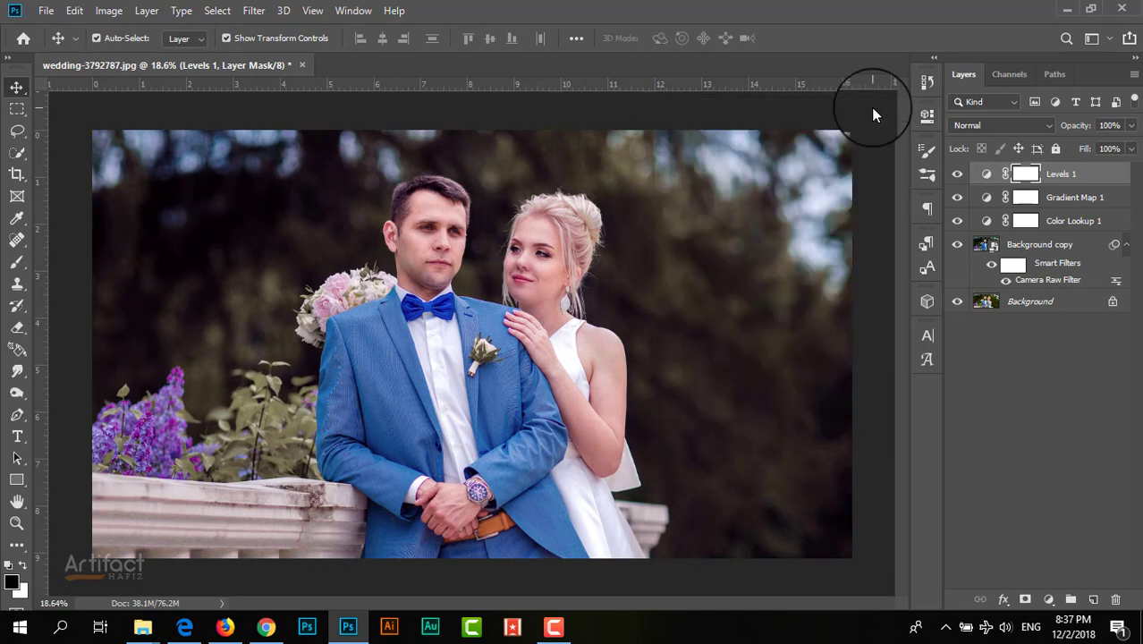
pyautogui.click(1064, 178)
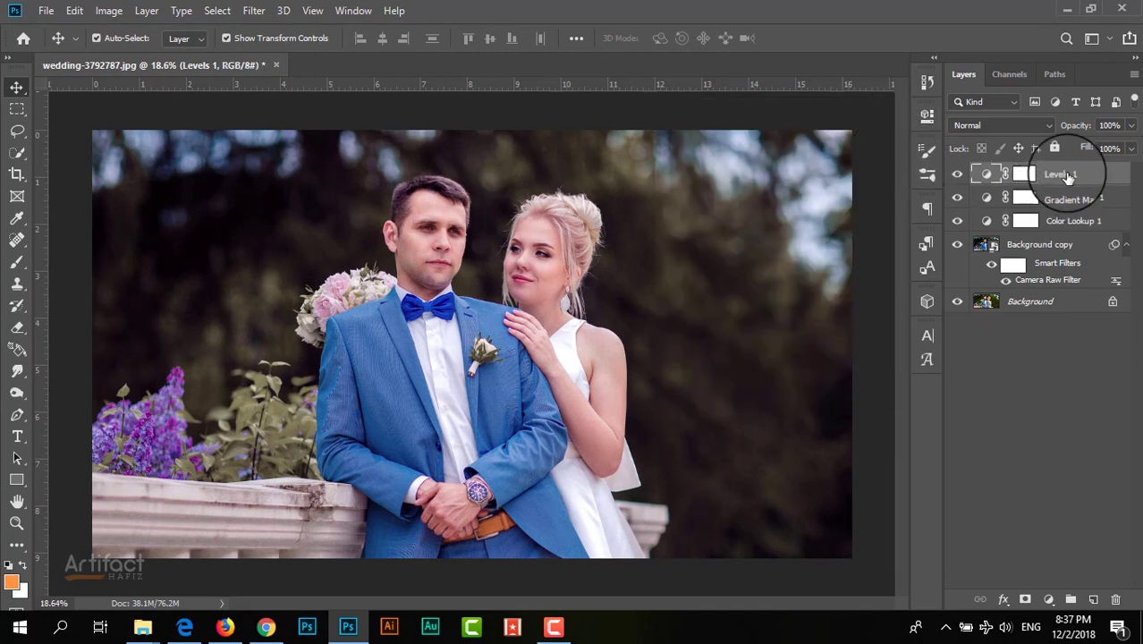
# Step: Add an Exposure adjustment layer with its offset nudged to about +0.0083
pyautogui.click(1048, 600)
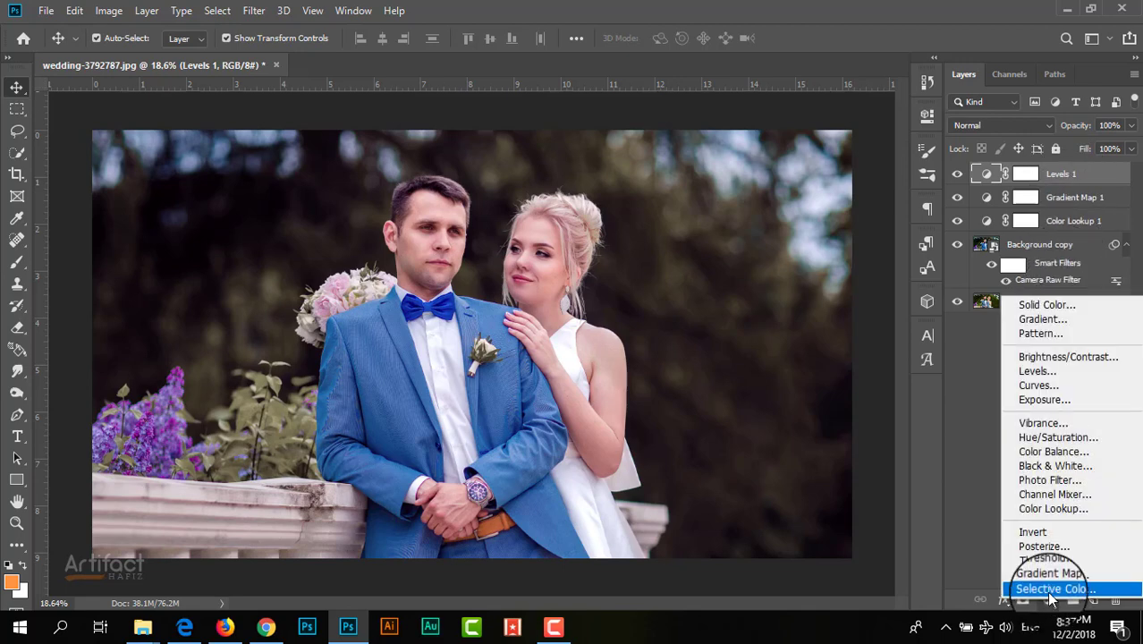
pyautogui.click(1042, 402)
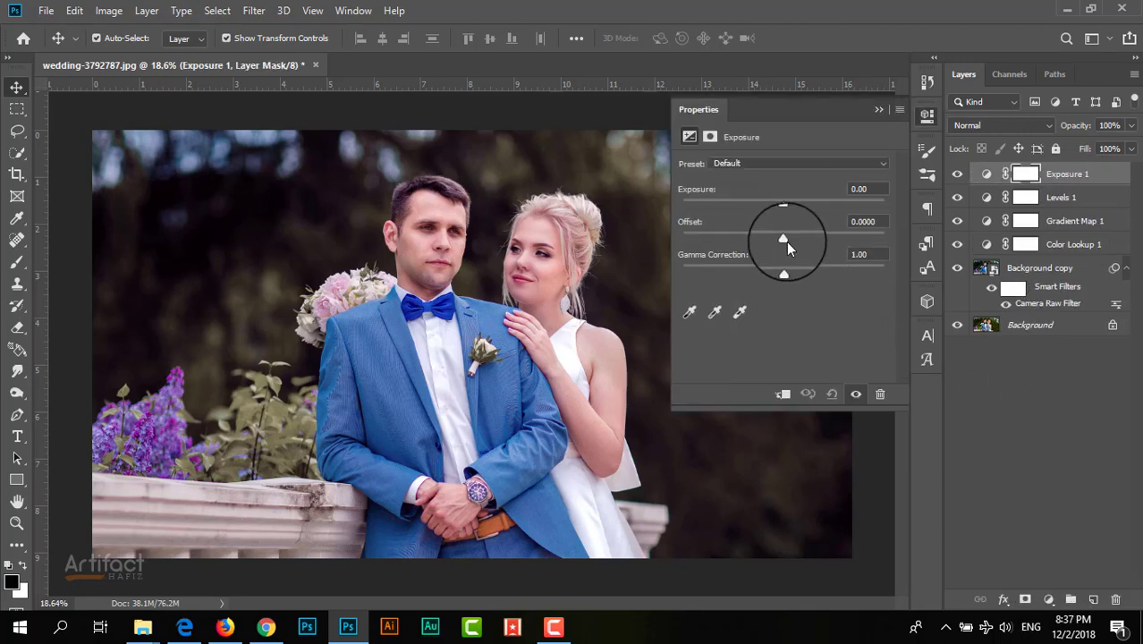
pyautogui.moveTo(786, 242); pyautogui.dragTo(786, 239)
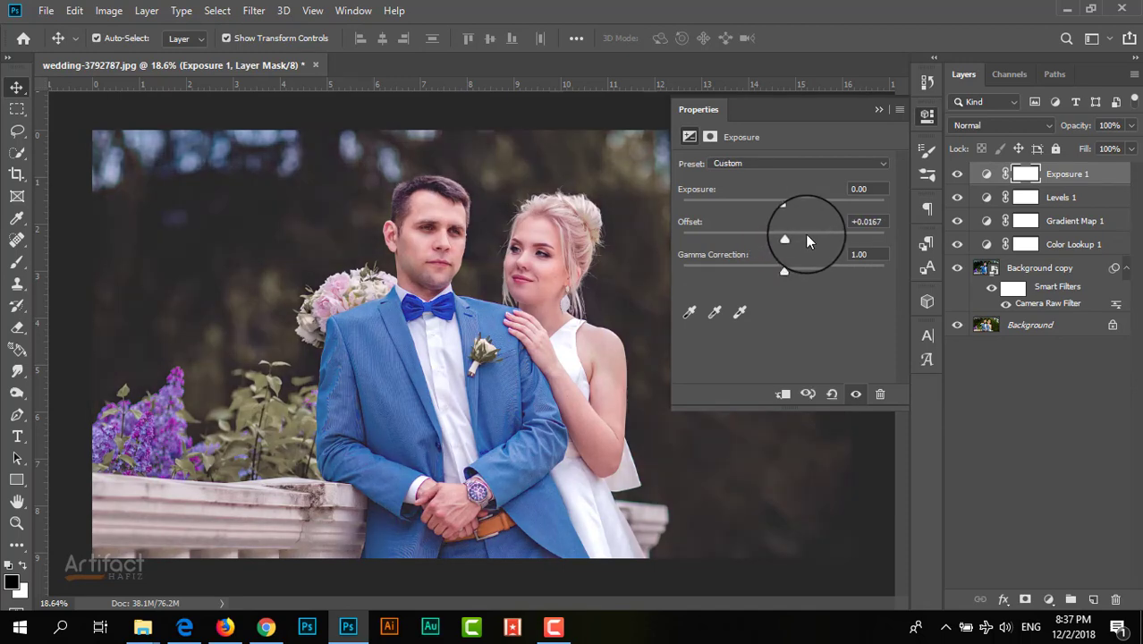
pyautogui.moveTo(786, 239); pyautogui.dragTo(785, 241)
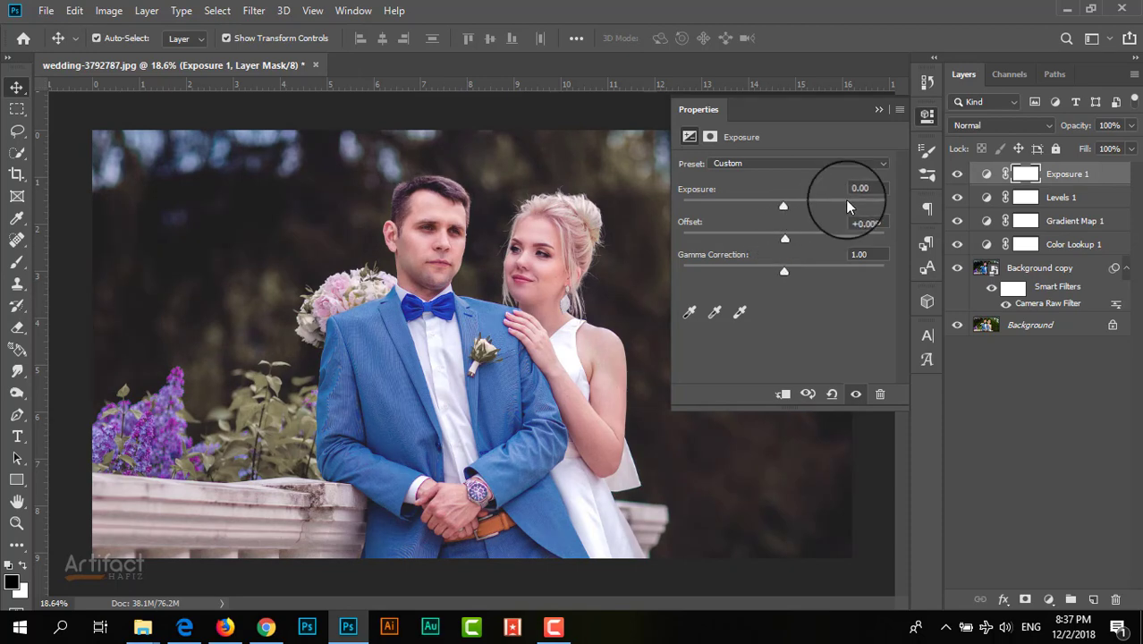
pyautogui.click(878, 109)
pyautogui.click(957, 175)
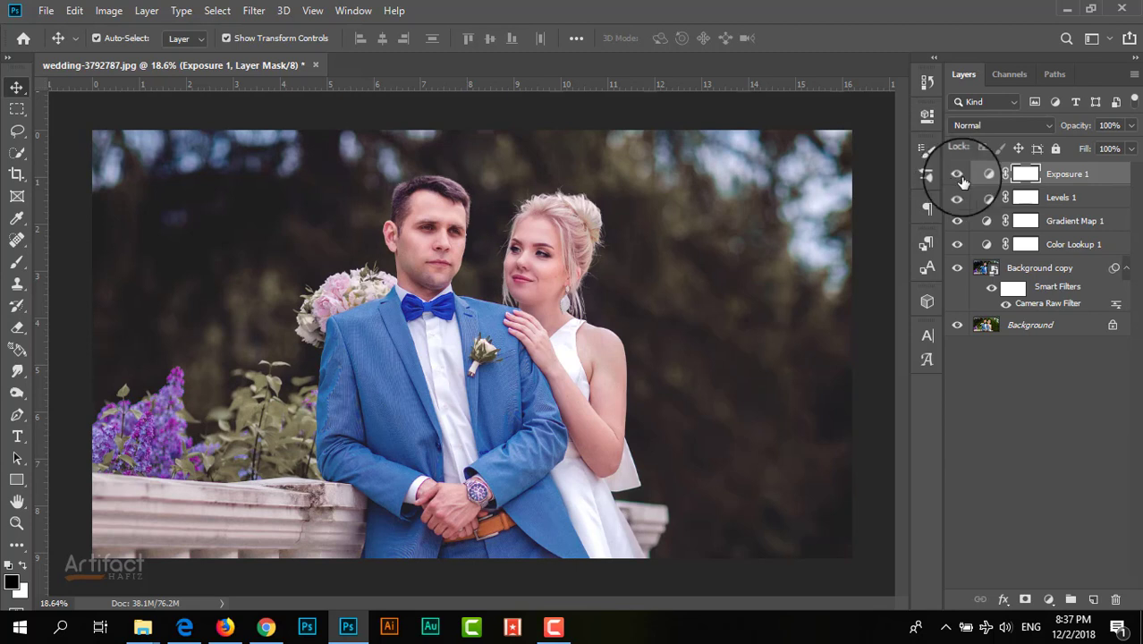
pyautogui.click(986, 173)
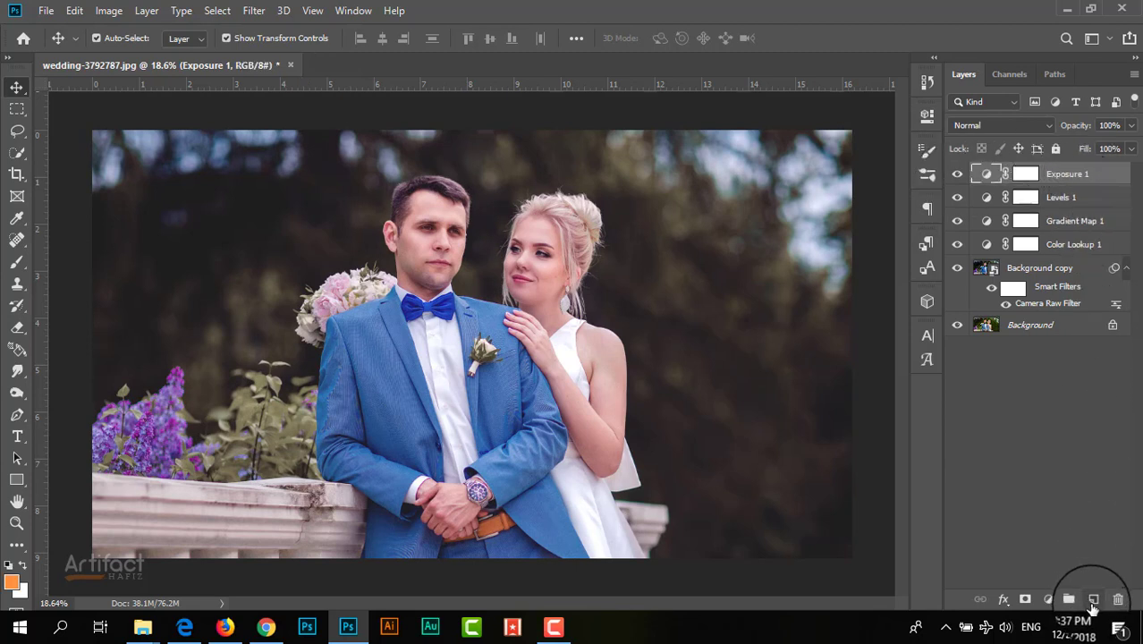
# Step: On a new Layer 1, brush a single soft orange (#fd9540) glow onto the groom's chest
pyautogui.click(1093, 598)
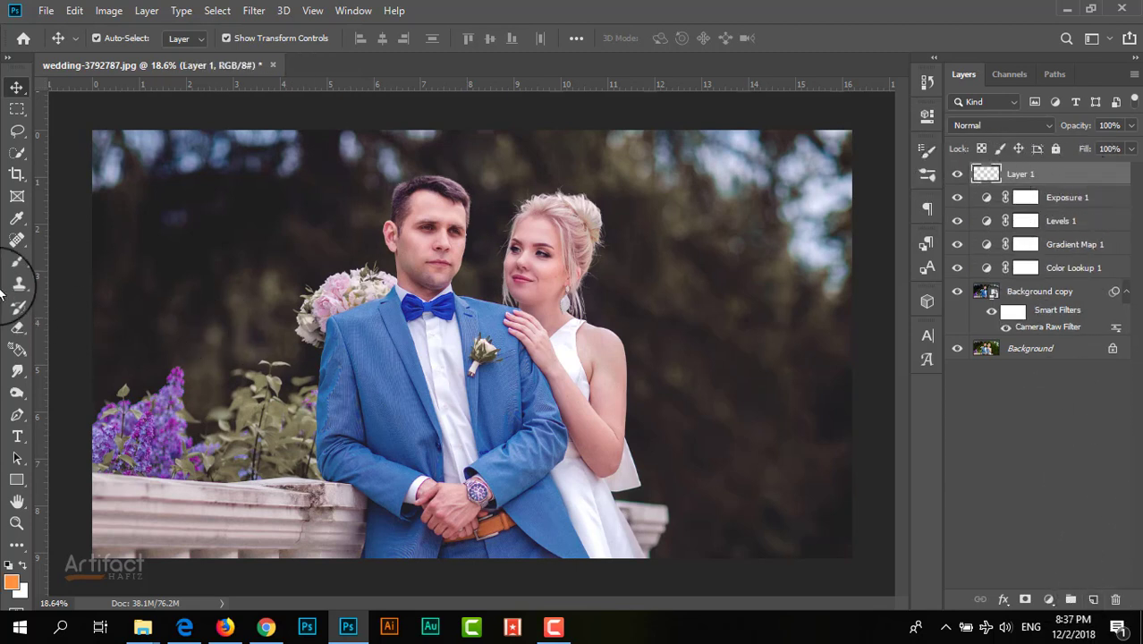
pyautogui.click(17, 261)
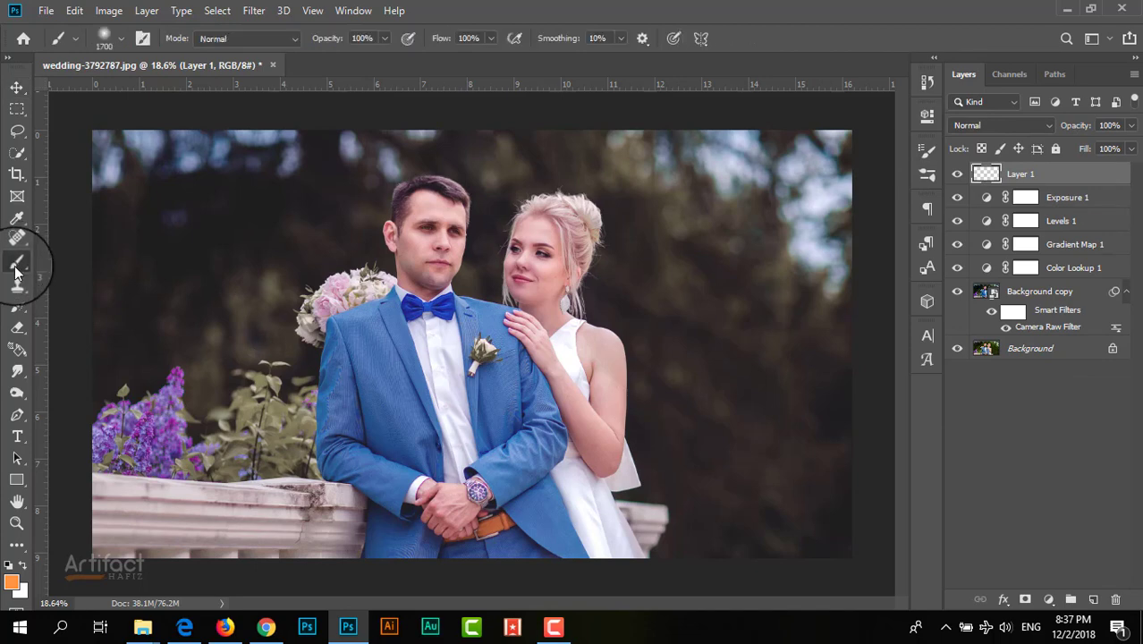
pyautogui.click(12, 584)
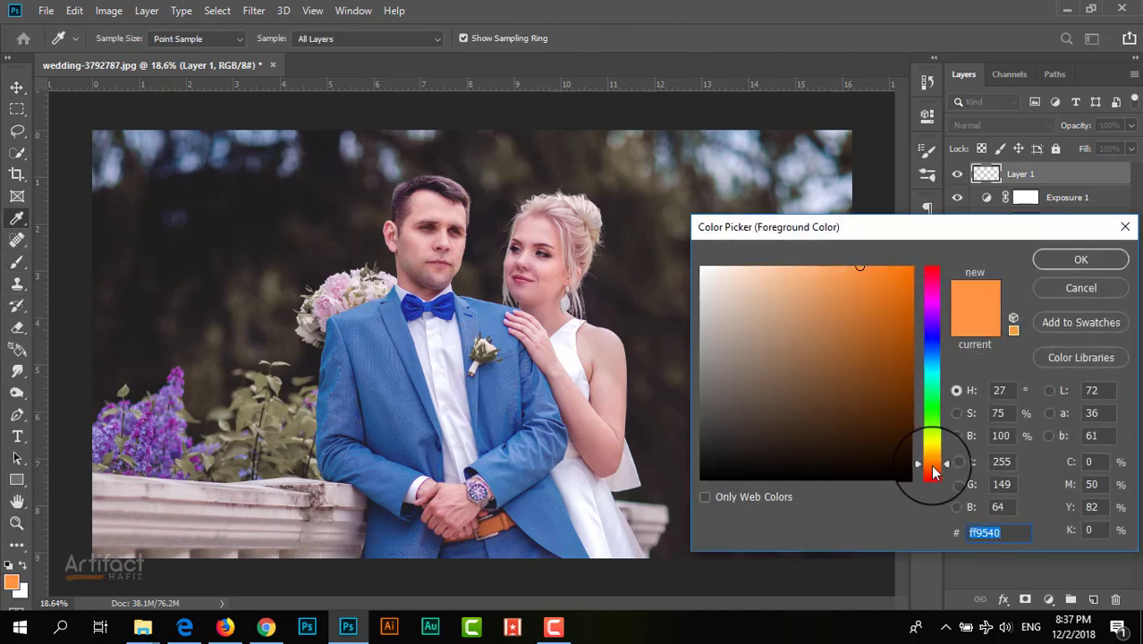
pyautogui.click(860, 262)
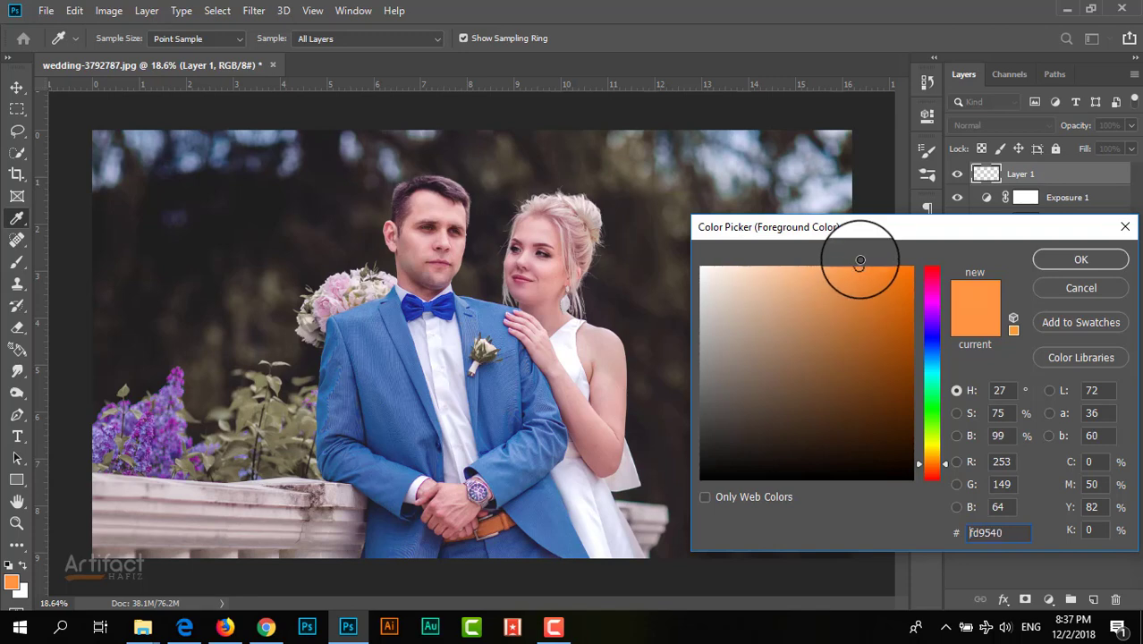
pyautogui.click(1073, 259)
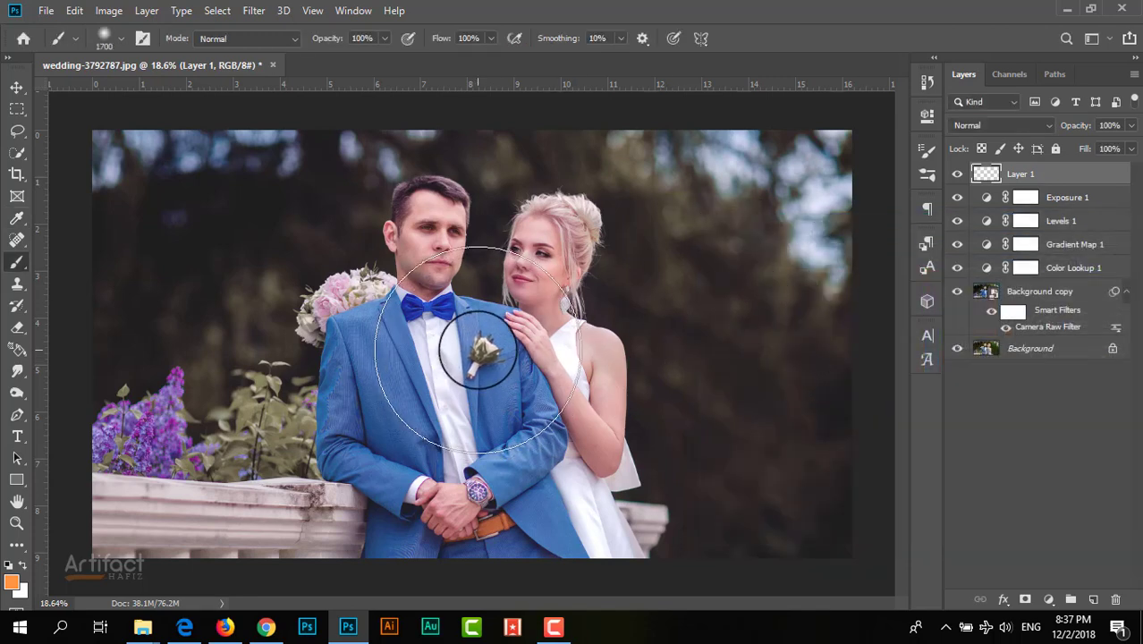
pyautogui.click(479, 350)
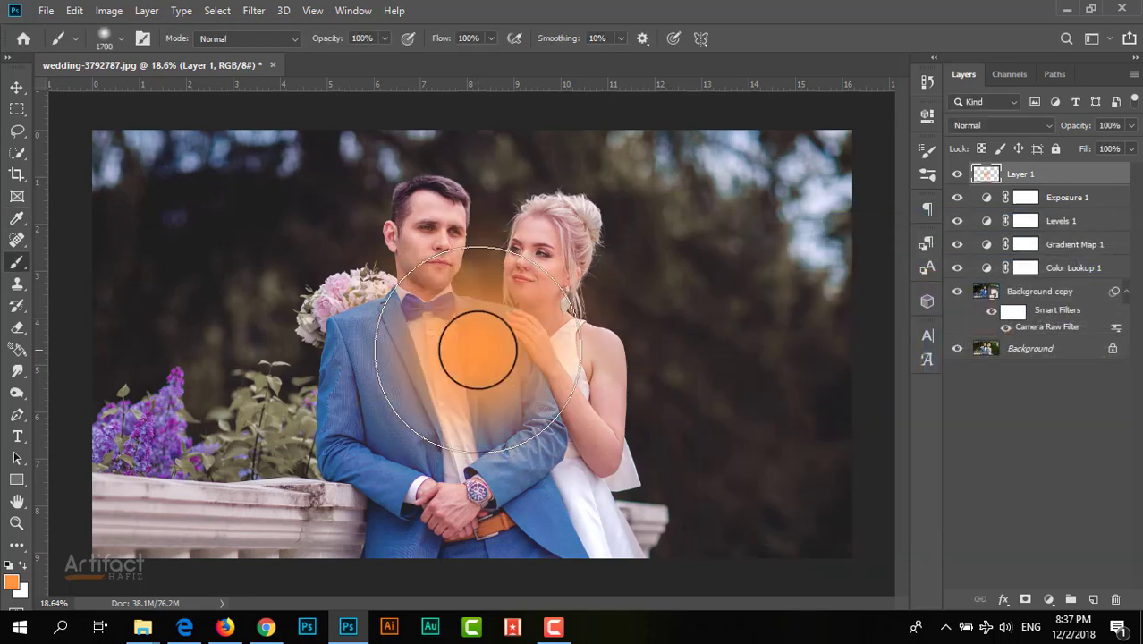
pyautogui.click(15, 89)
pyautogui.click(970, 125)
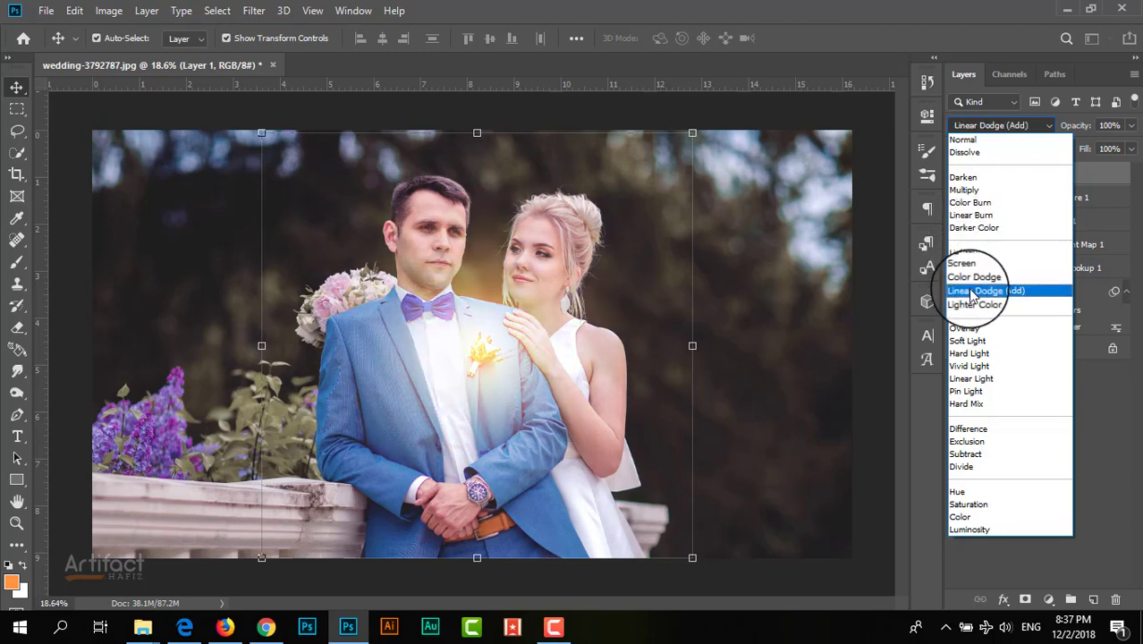
# Step: Set Layer 1 to Screen blend mode and start enlarging the glow toward the top-left
pyautogui.click(973, 263)
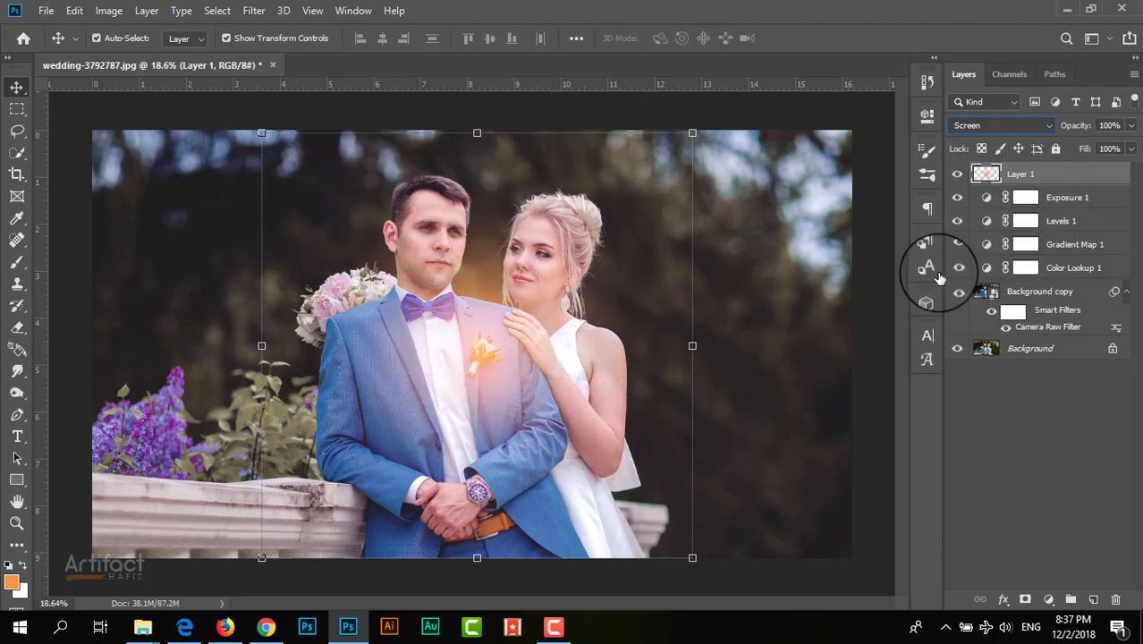
pyautogui.moveTo(436, 329)
pyautogui.mouseDown()
pyautogui.moveTo(304, 142)
pyautogui.moveTo(260, 108)
pyautogui.mouseUp()
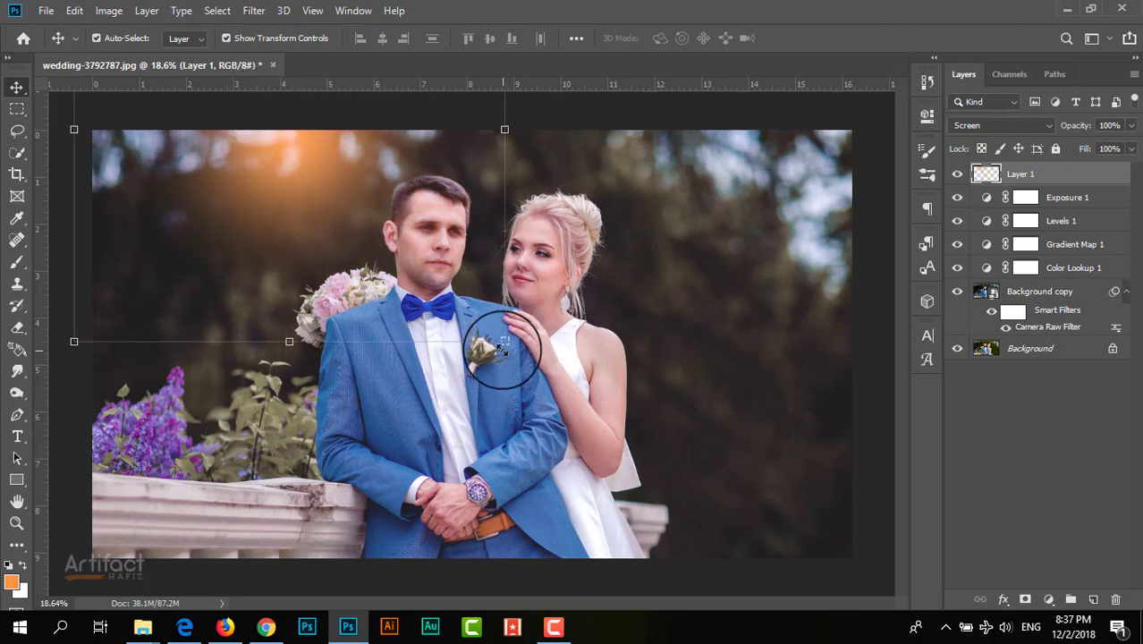
pyautogui.moveTo(503, 347); pyautogui.dragTo(590, 409)
pyautogui.moveTo(371, 303)
pyautogui.mouseDown()
pyautogui.moveTo(313, 212)
pyautogui.moveTo(311, 183)
pyautogui.mouseUp()
pyautogui.moveTo(562, 352); pyautogui.dragTo(666, 438)
# Step: Finalize the glow at about 124% above the couple's heads and commit the transform
pyautogui.moveTo(556, 332); pyautogui.dragTo(509, 287)
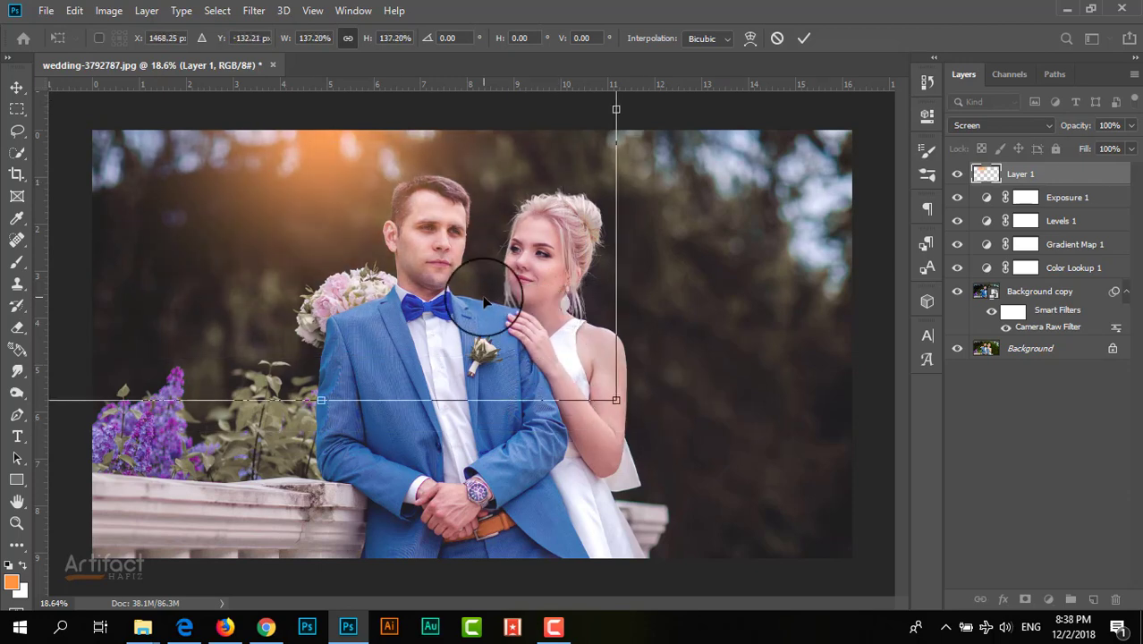
pyautogui.moveTo(390, 194)
pyautogui.mouseDown()
pyautogui.moveTo(362, 208)
pyautogui.moveTo(359, 194)
pyautogui.mouseUp()
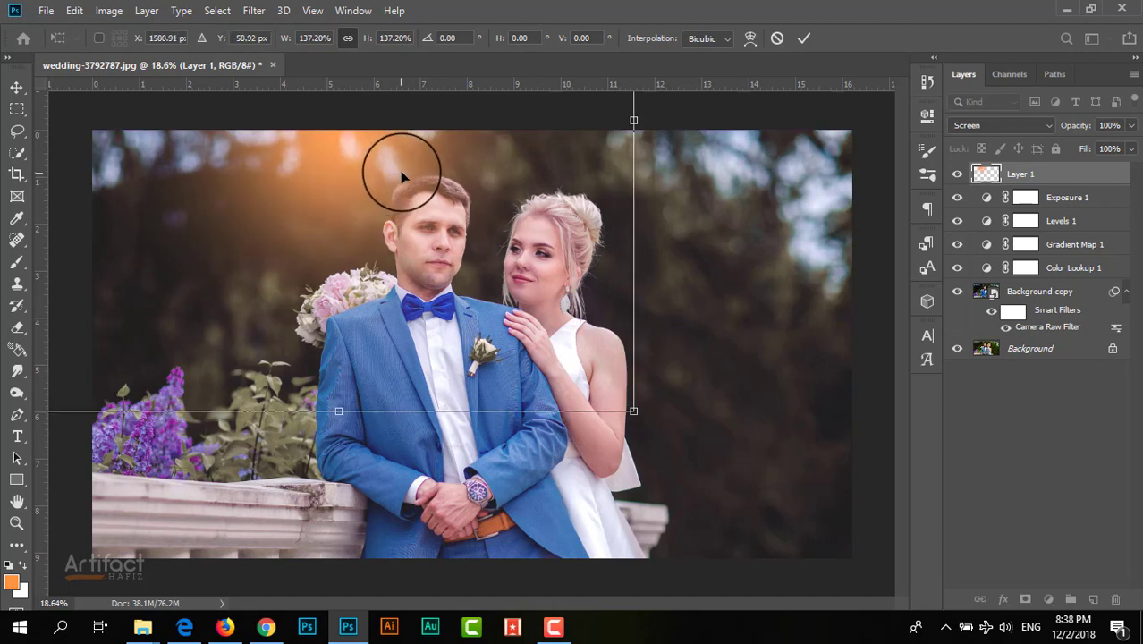
pyautogui.moveTo(357, 191); pyautogui.dragTo(367, 204)
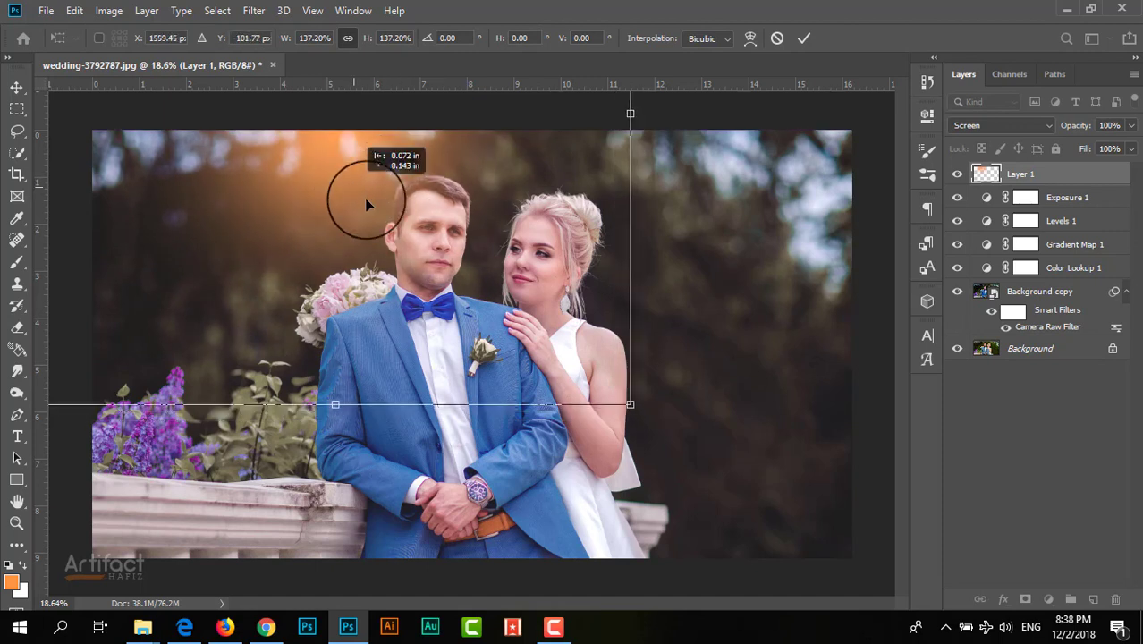
pyautogui.moveTo(629, 405); pyautogui.dragTo(574, 350)
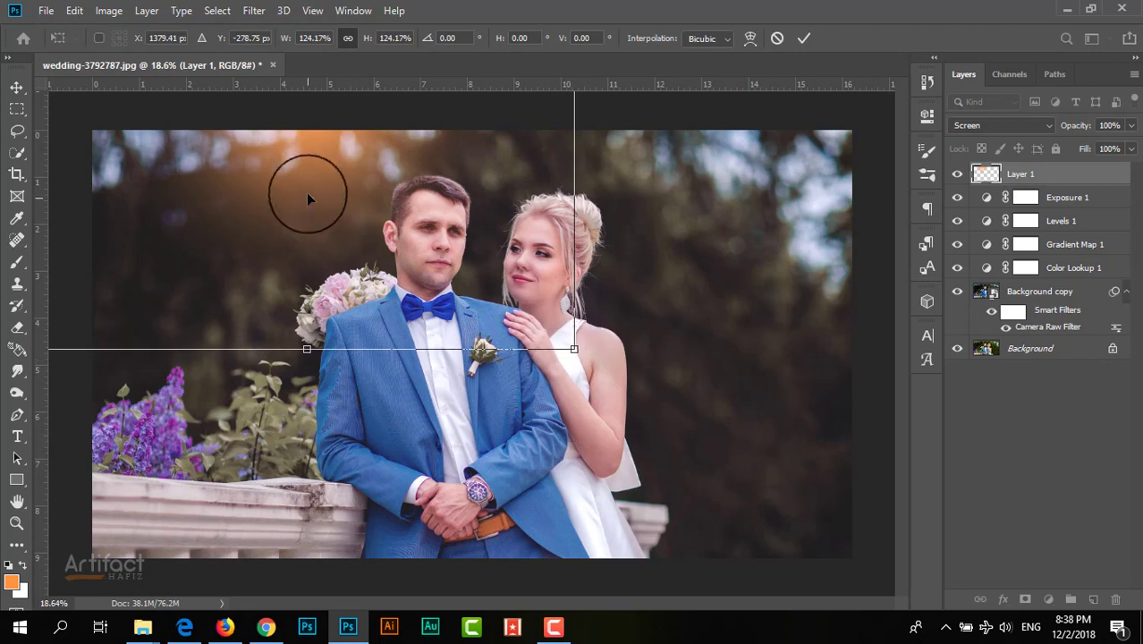
pyautogui.moveTo(306, 192); pyautogui.dragTo(320, 211)
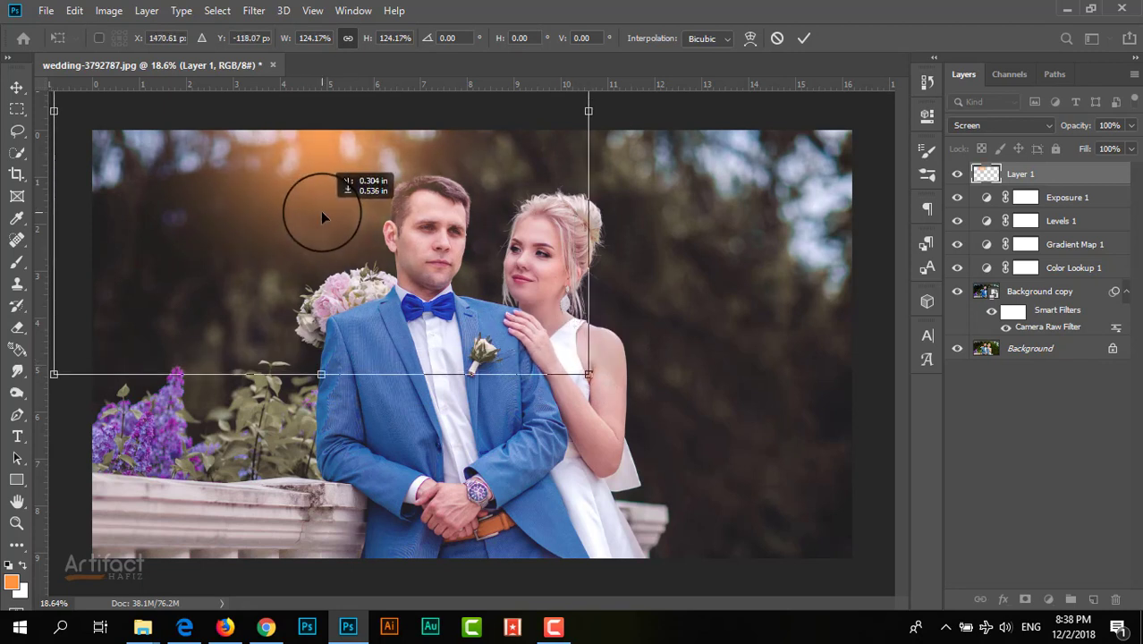
pyautogui.click(803, 37)
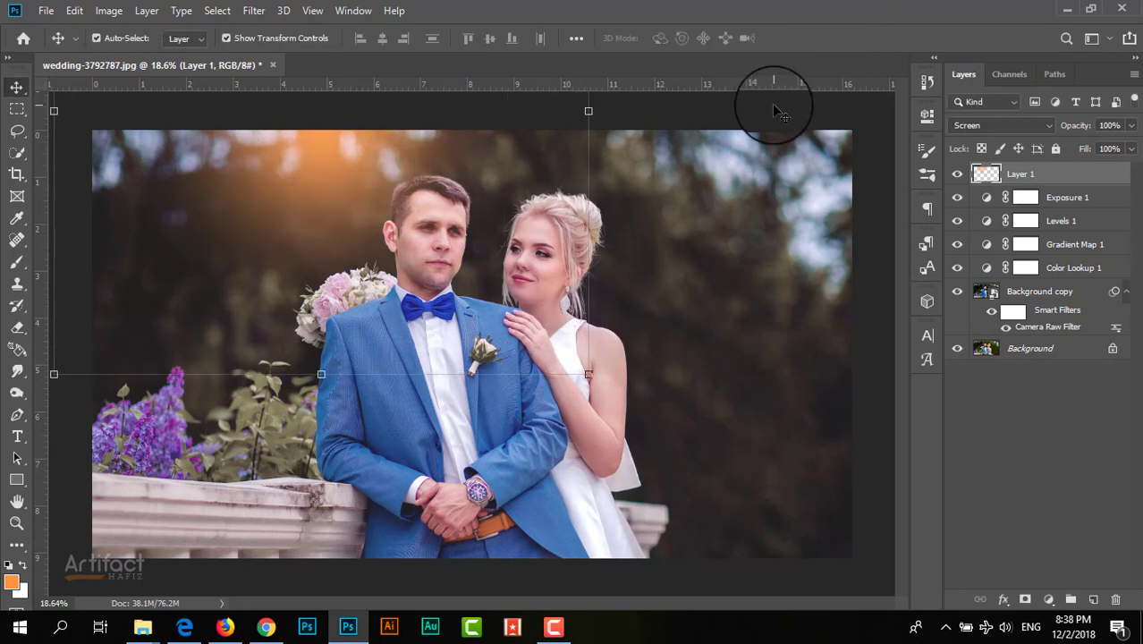
pyautogui.click(958, 175)
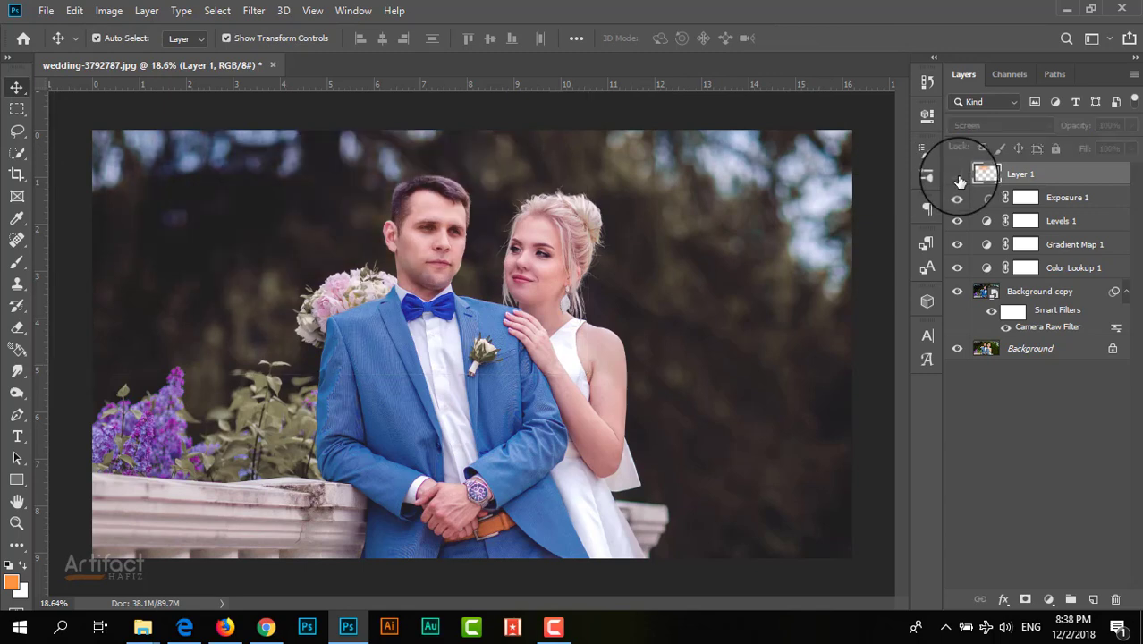
pyautogui.scroll(1, 670, 367)
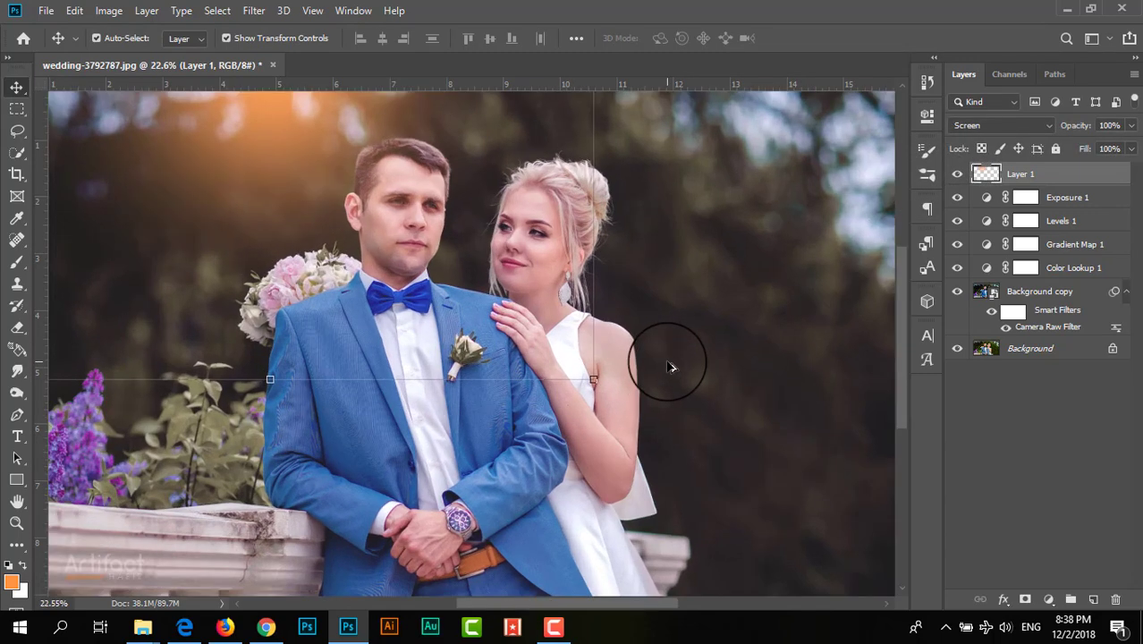
pyautogui.scroll(-2, 671, 367)
pyautogui.scroll(1, 696, 360)
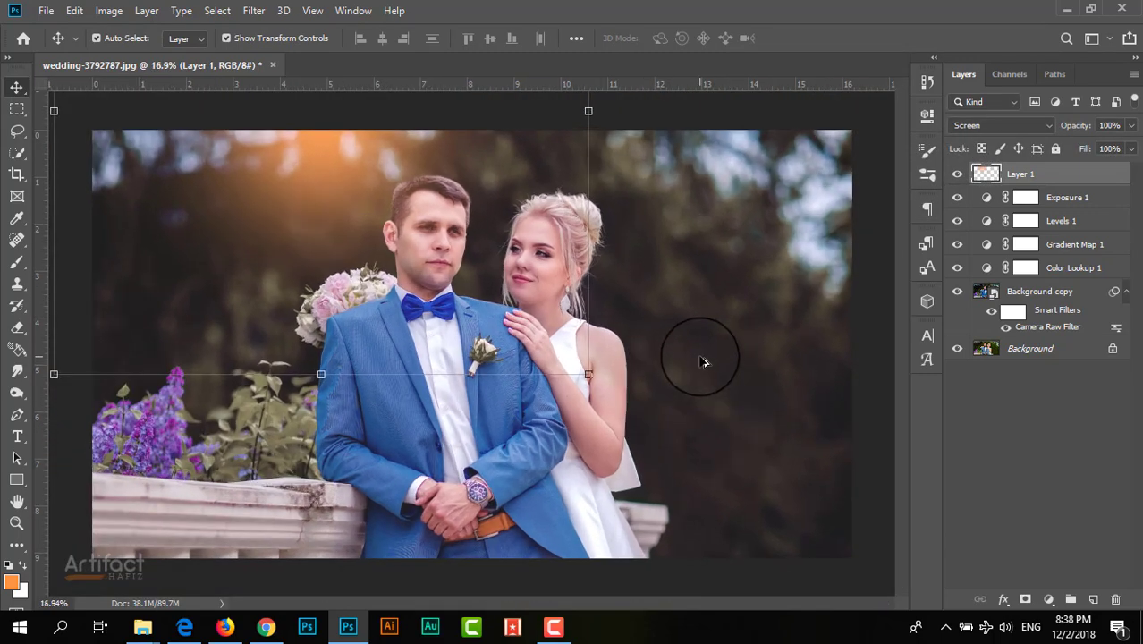
pyautogui.scroll(-1, 703, 361)
pyautogui.scroll(1, 703, 361)
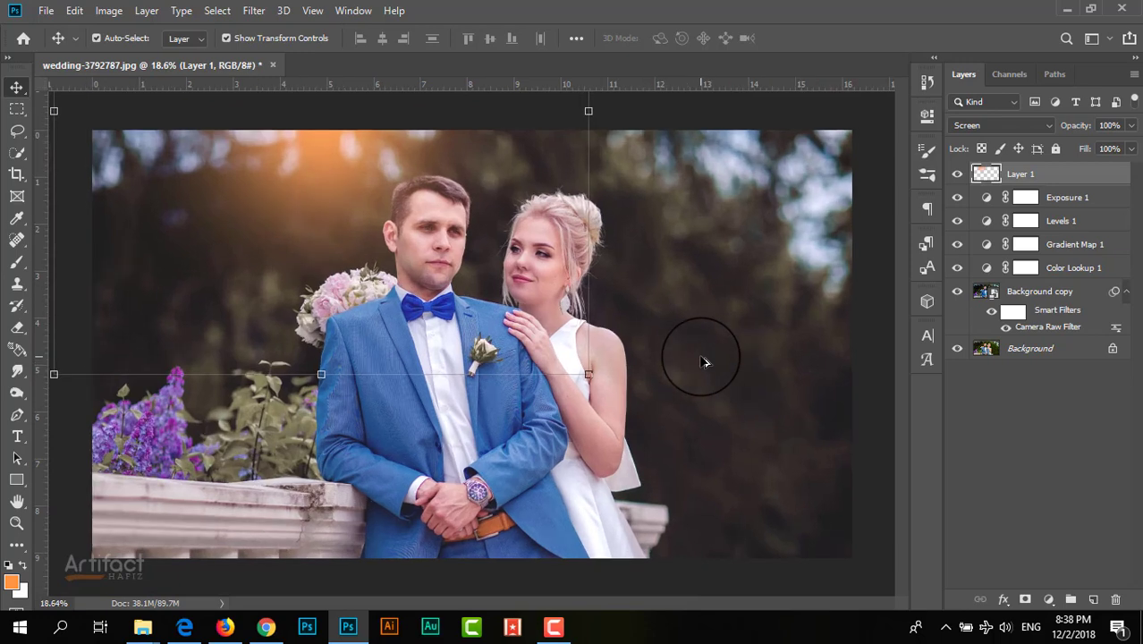
pyautogui.keyDown('alt'); pyautogui.click(957, 349); pyautogui.keyUp('alt')
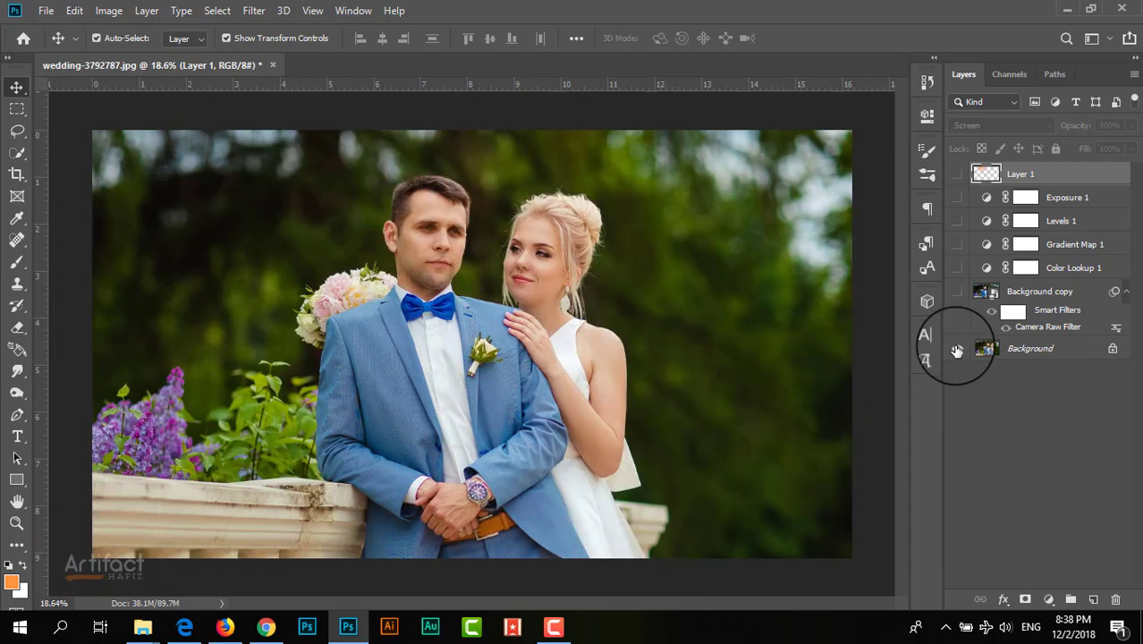
pyautogui.keyDown('alt'); pyautogui.click(957, 348); pyautogui.keyUp('alt')
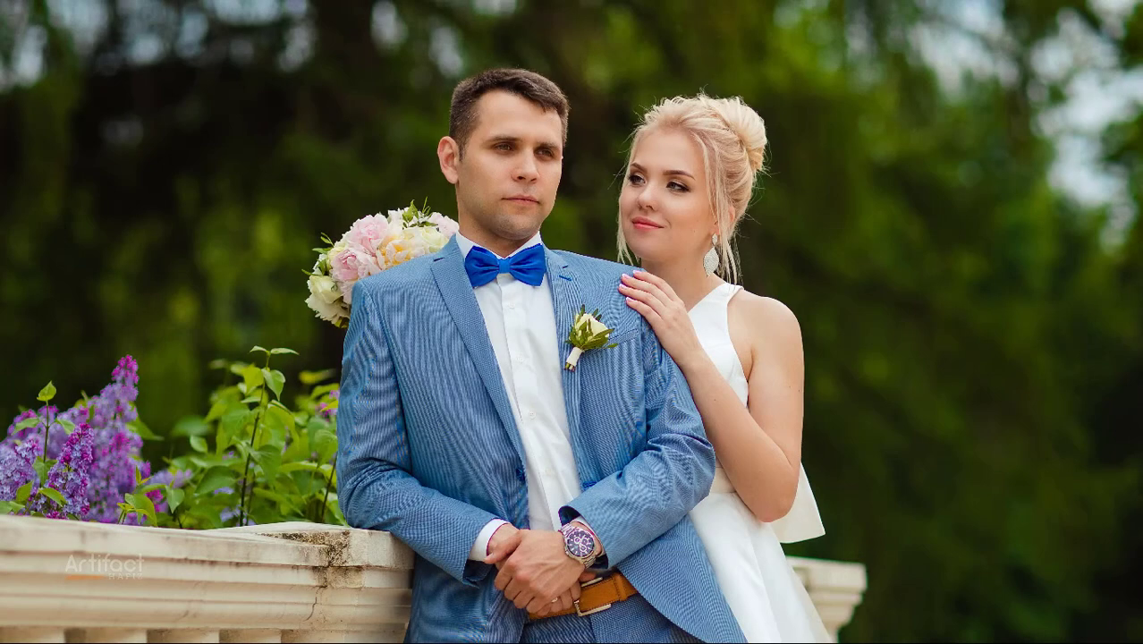